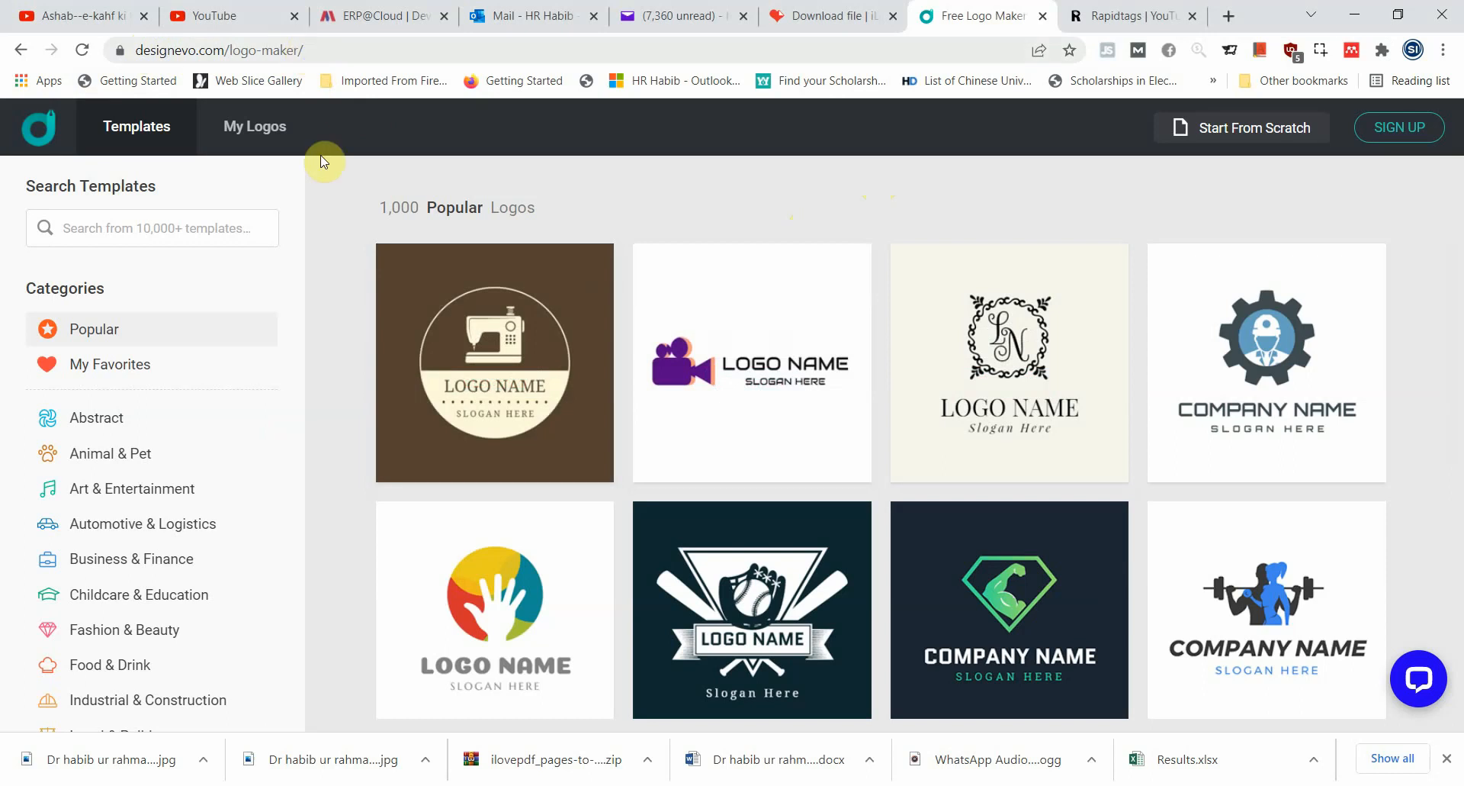
# Open the brown sewing machine template from the Popular logos for customization
pyautogui.scroll(-7, 638, 415)
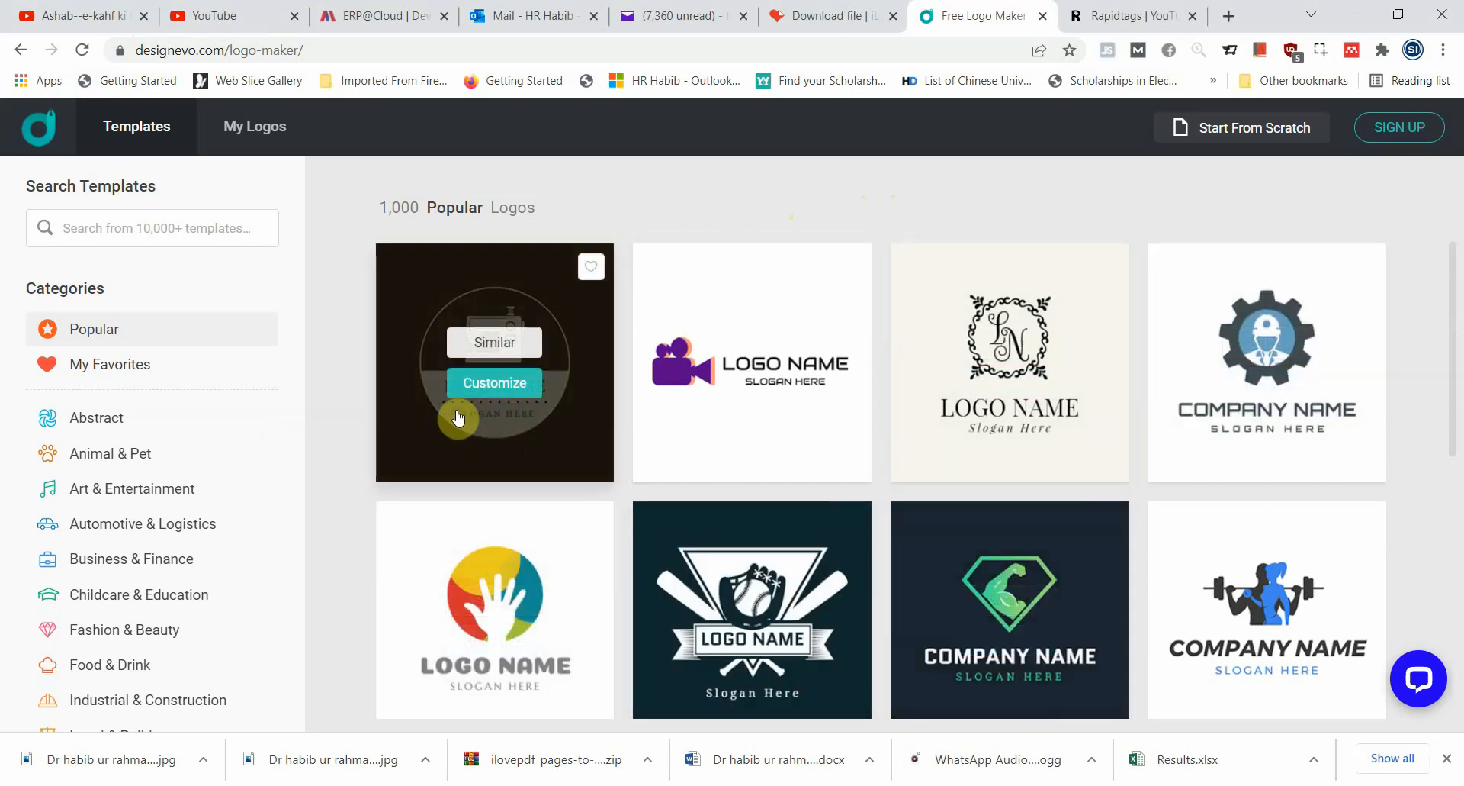
pyautogui.click(418, 343)
pyautogui.click(494, 382)
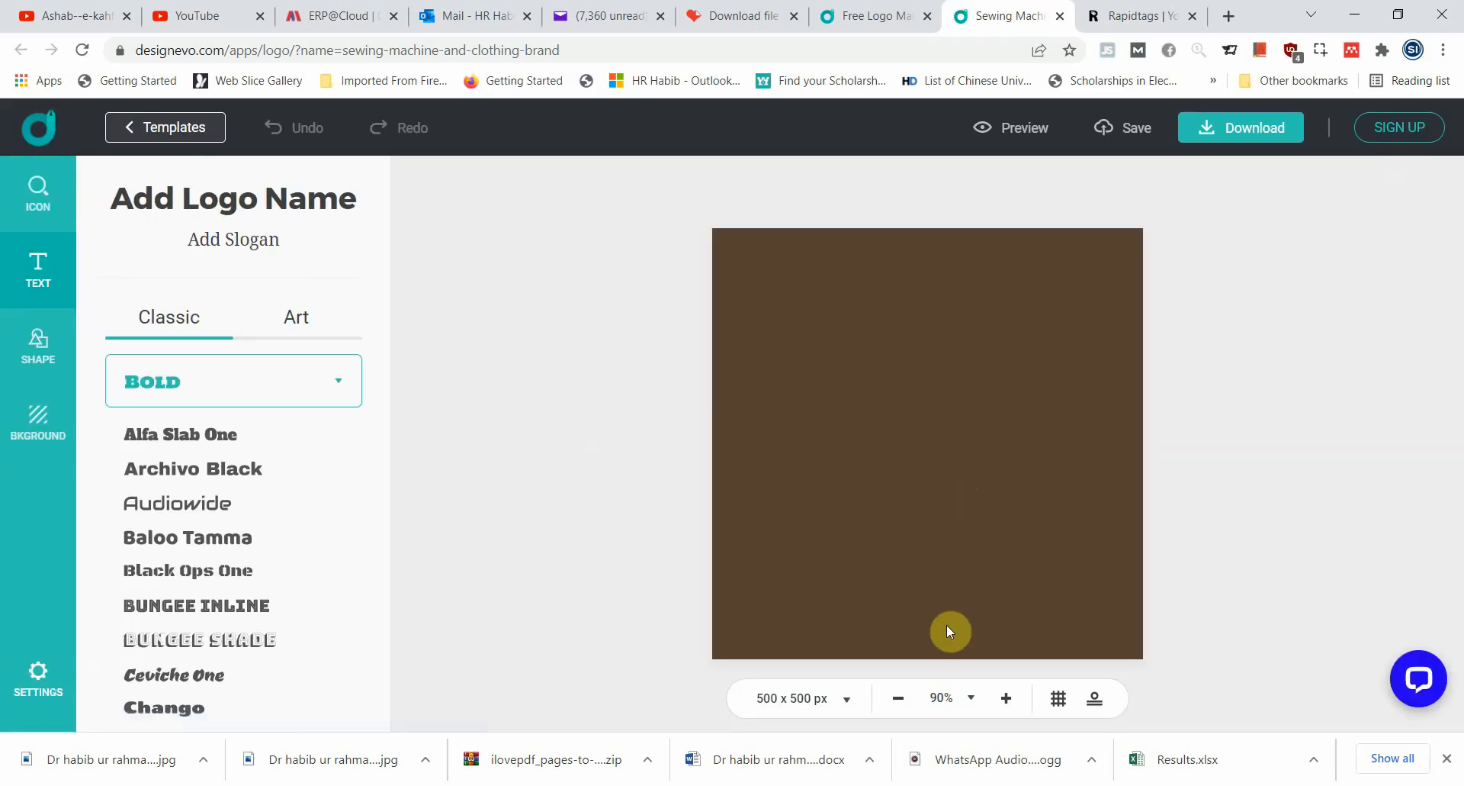
# Delete the sewing machine icon from the logo and undo the deletion
pyautogui.click(935, 387)
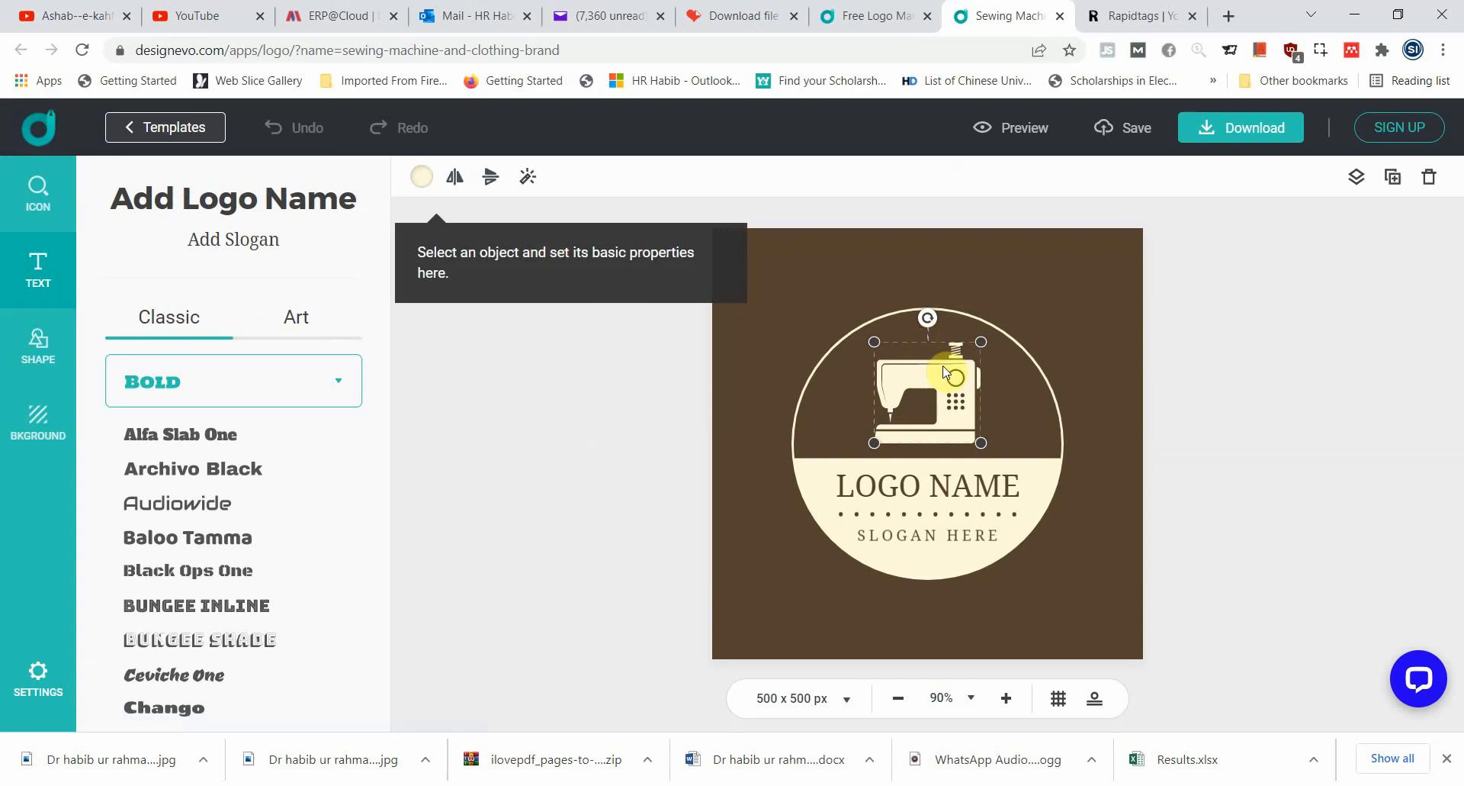
pyautogui.press('Delete')
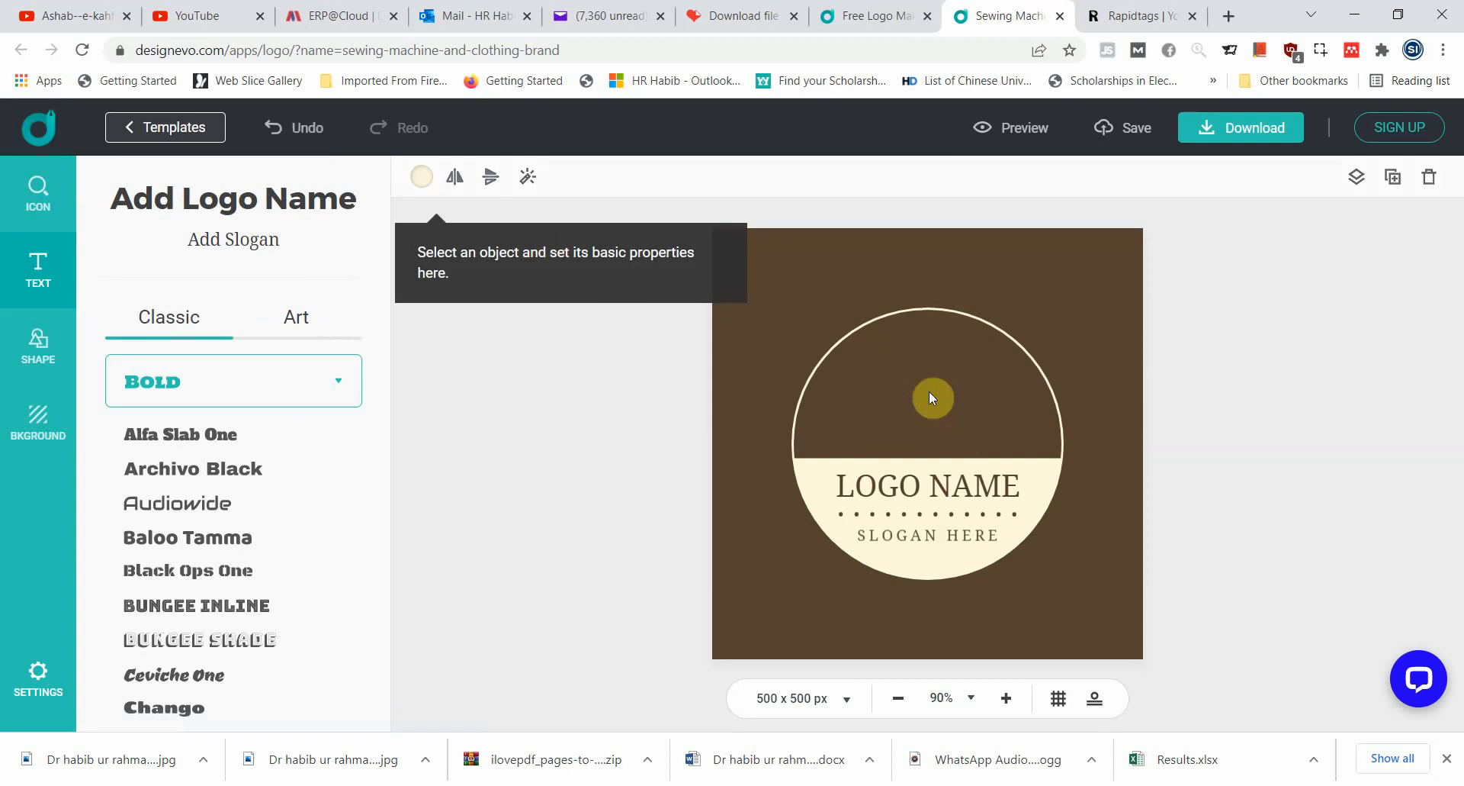
pyautogui.hotkey('ctrl', 'z')
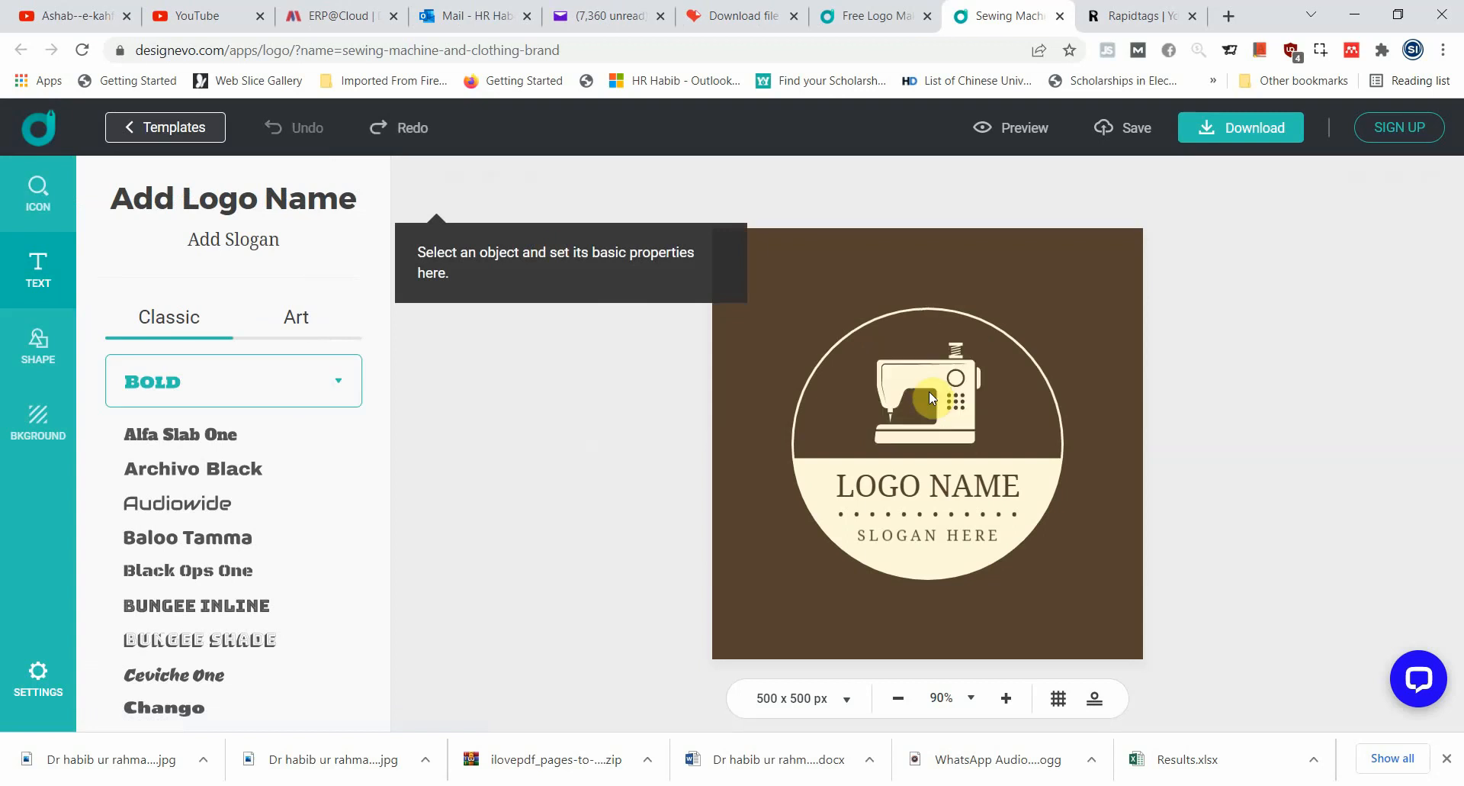
# Replace the LOGO NAME text in the badge with YOUR NAME
pyautogui.click(929, 491)
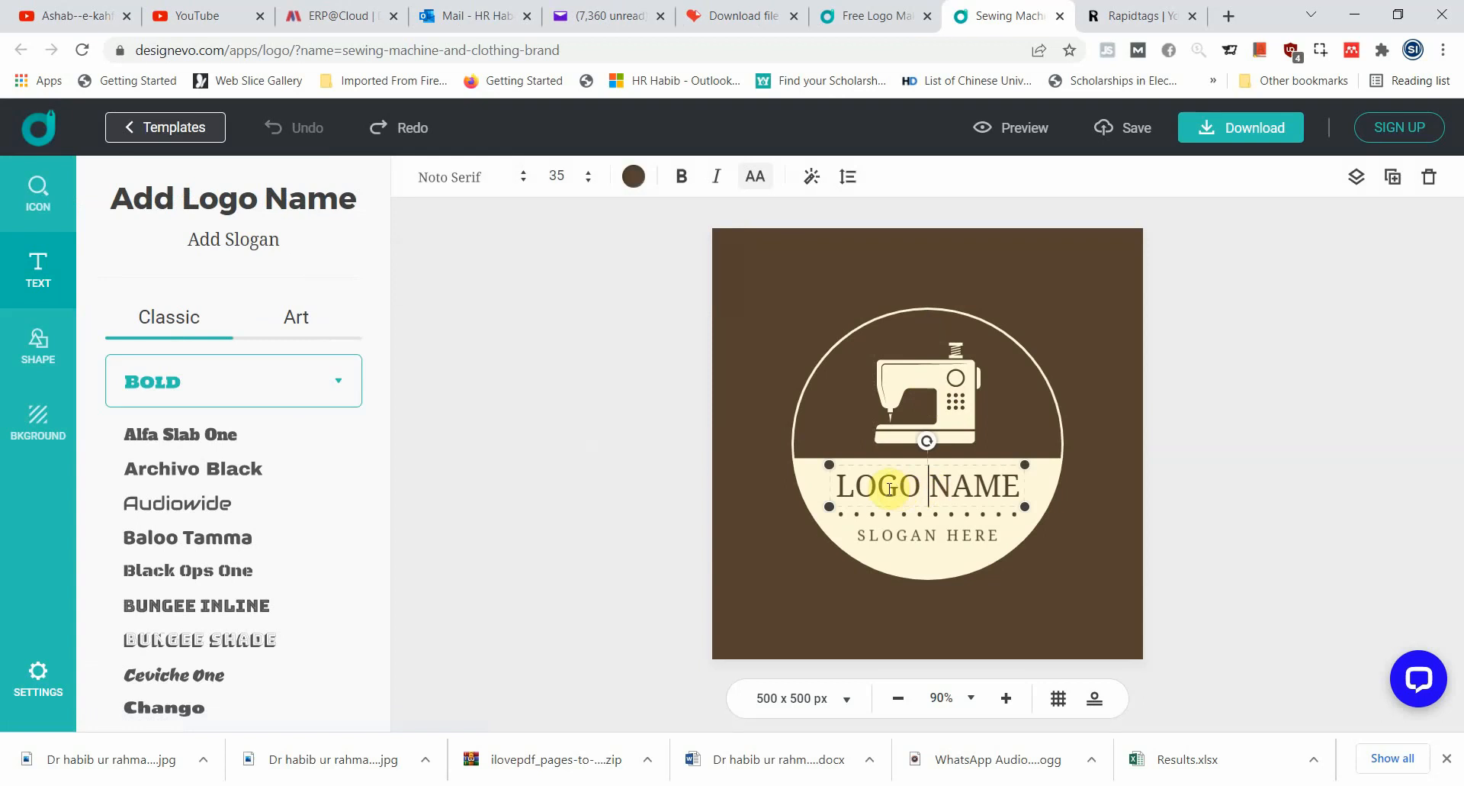
pyautogui.moveTo(843, 485); pyautogui.dragTo(1010, 485)
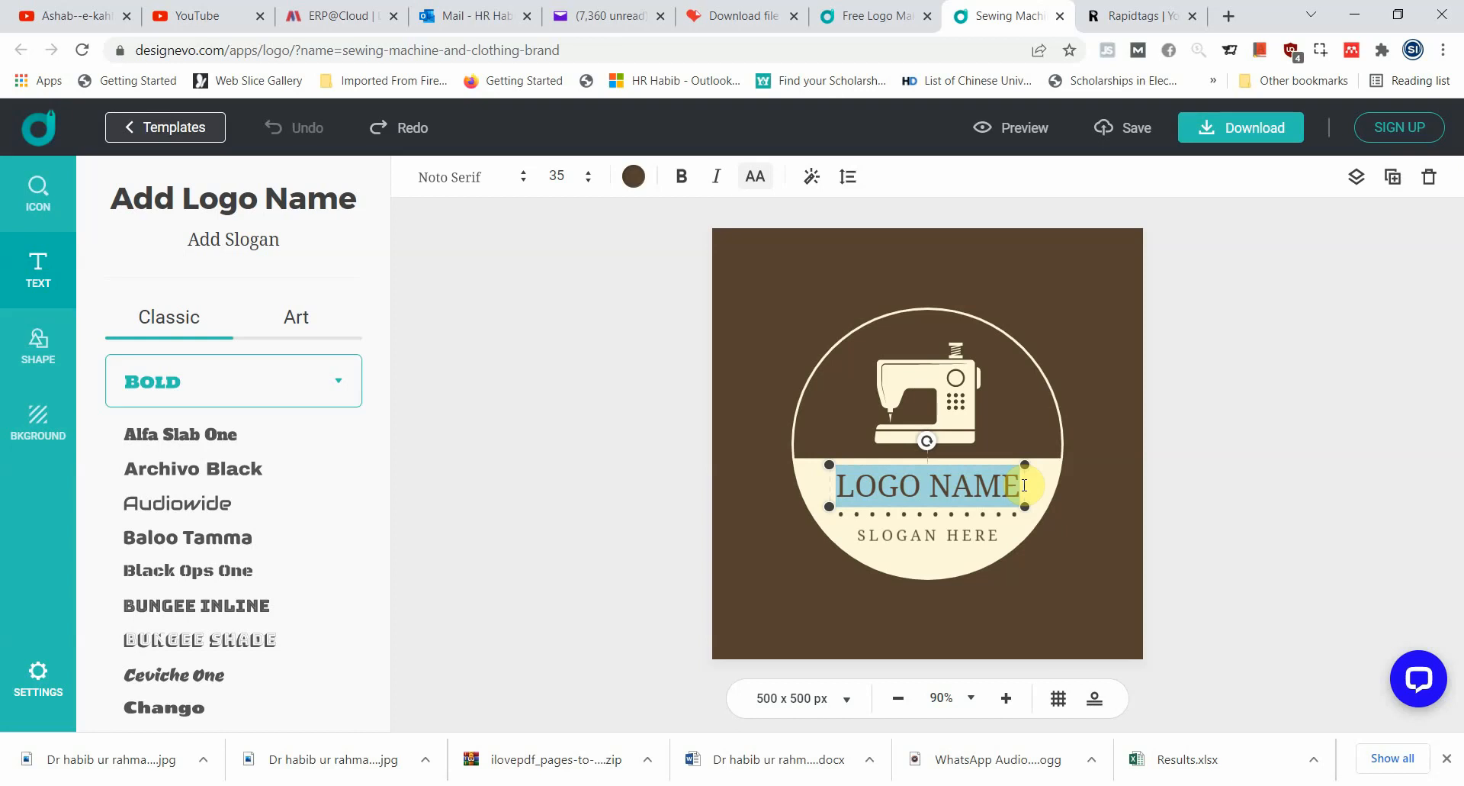
pyautogui.write('XYZ')
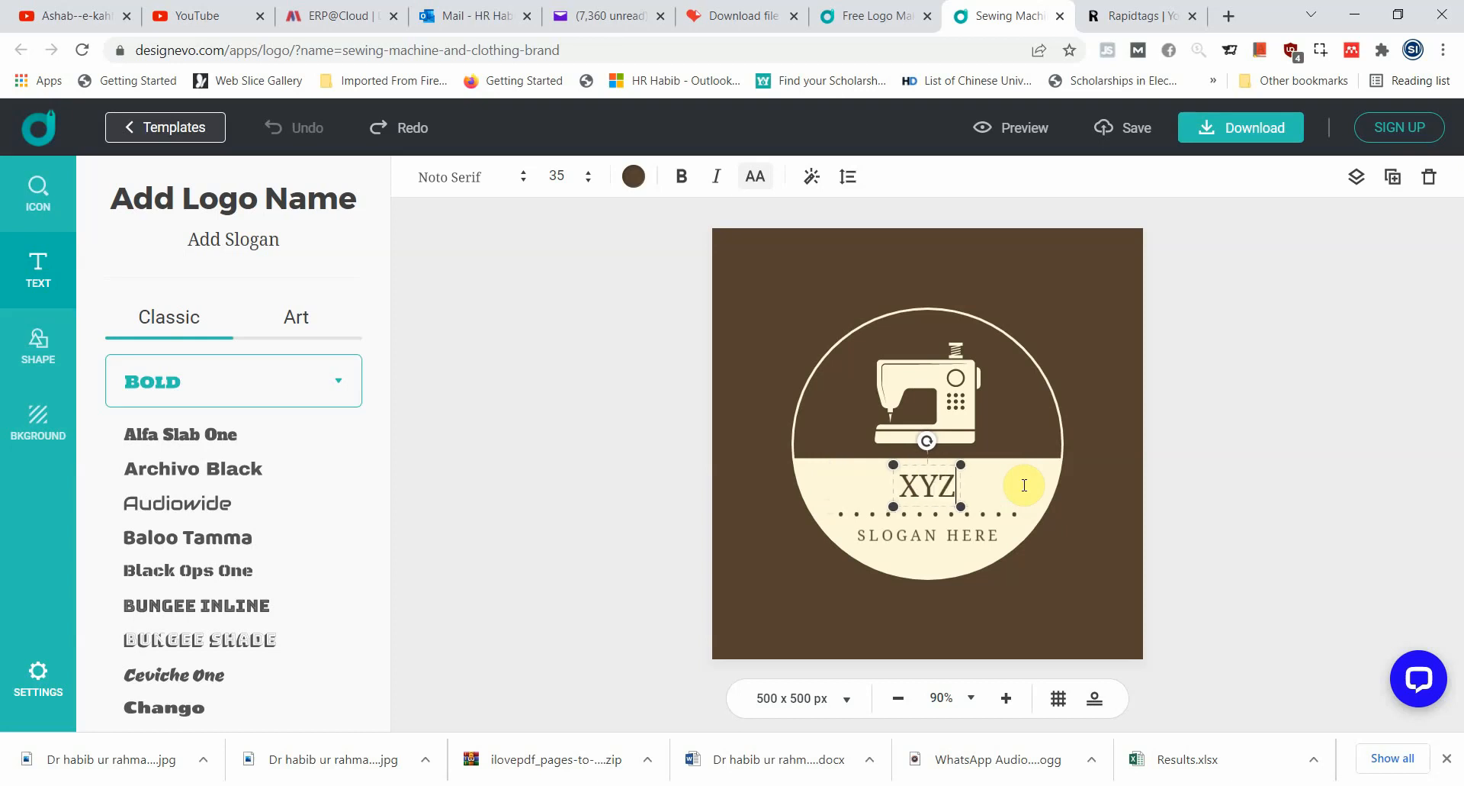
pyautogui.press('BackSpace')
pyautogui.press('BackSpace')
pyautogui.press('BackSpace')
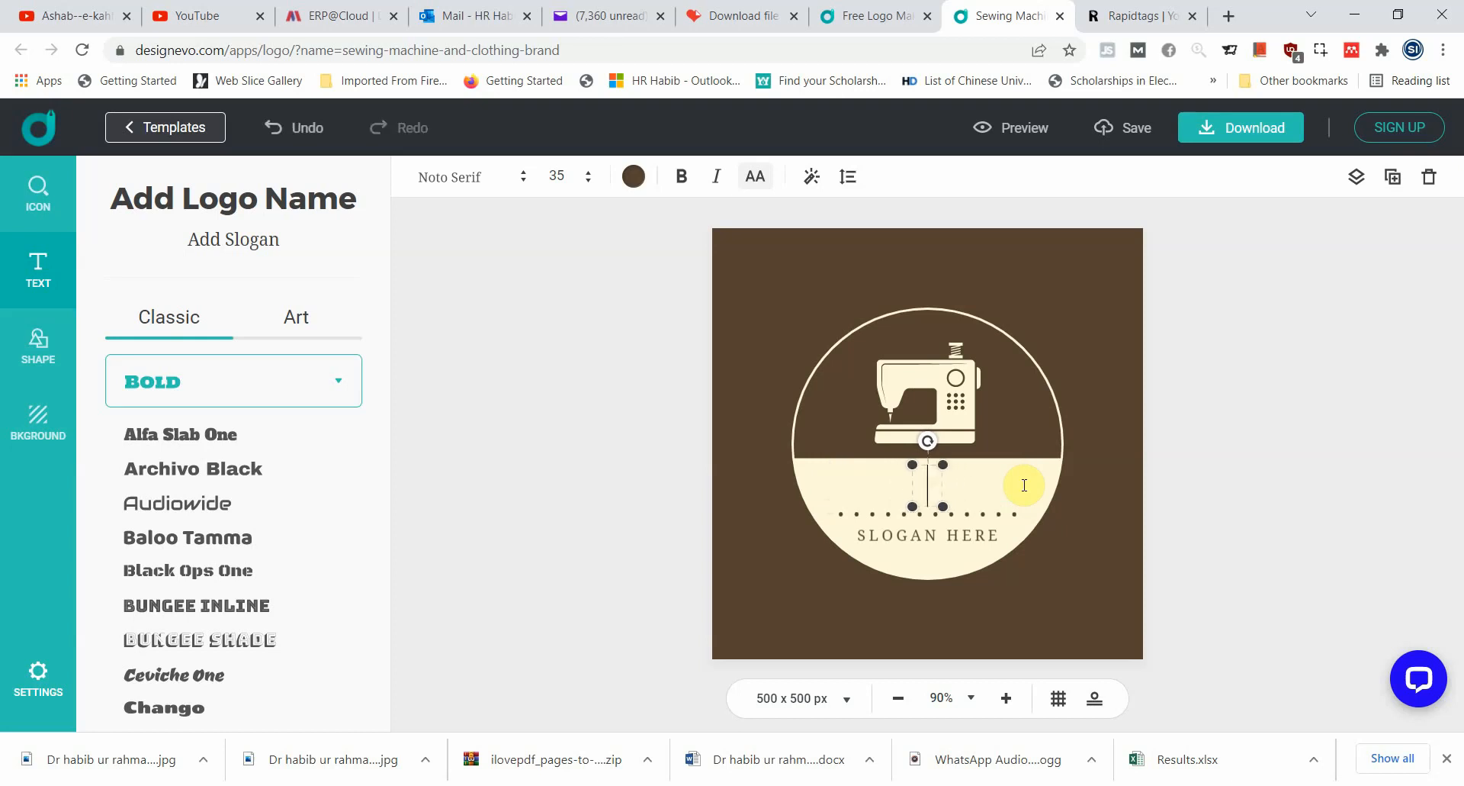
pyautogui.write('YOUR NAME')
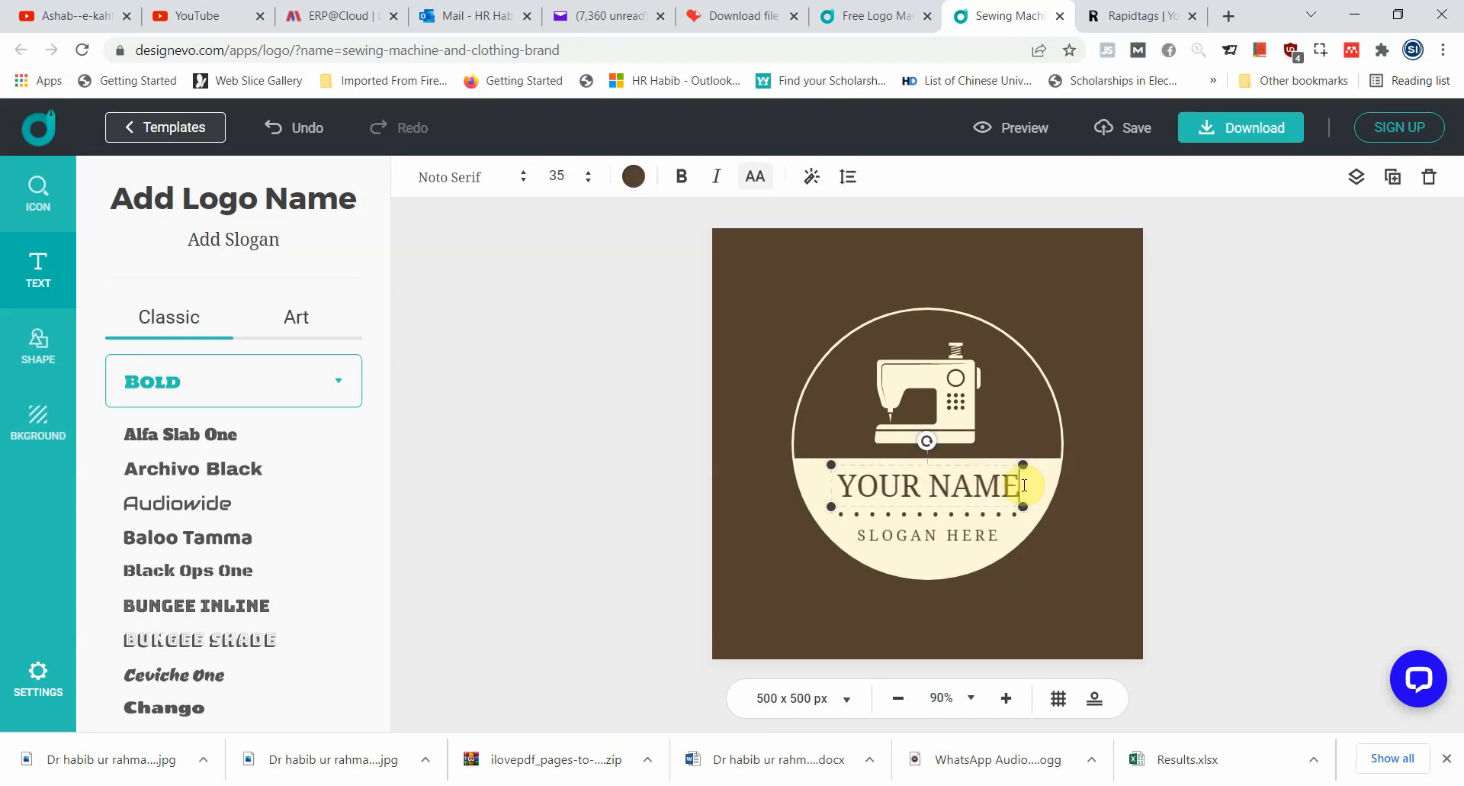
pyautogui.moveTo(842, 481); pyautogui.dragTo(1026, 484)
# Replace the SLOGAN HERE text below the dotted line with INSTI OF XYZ
pyautogui.click(919, 534)
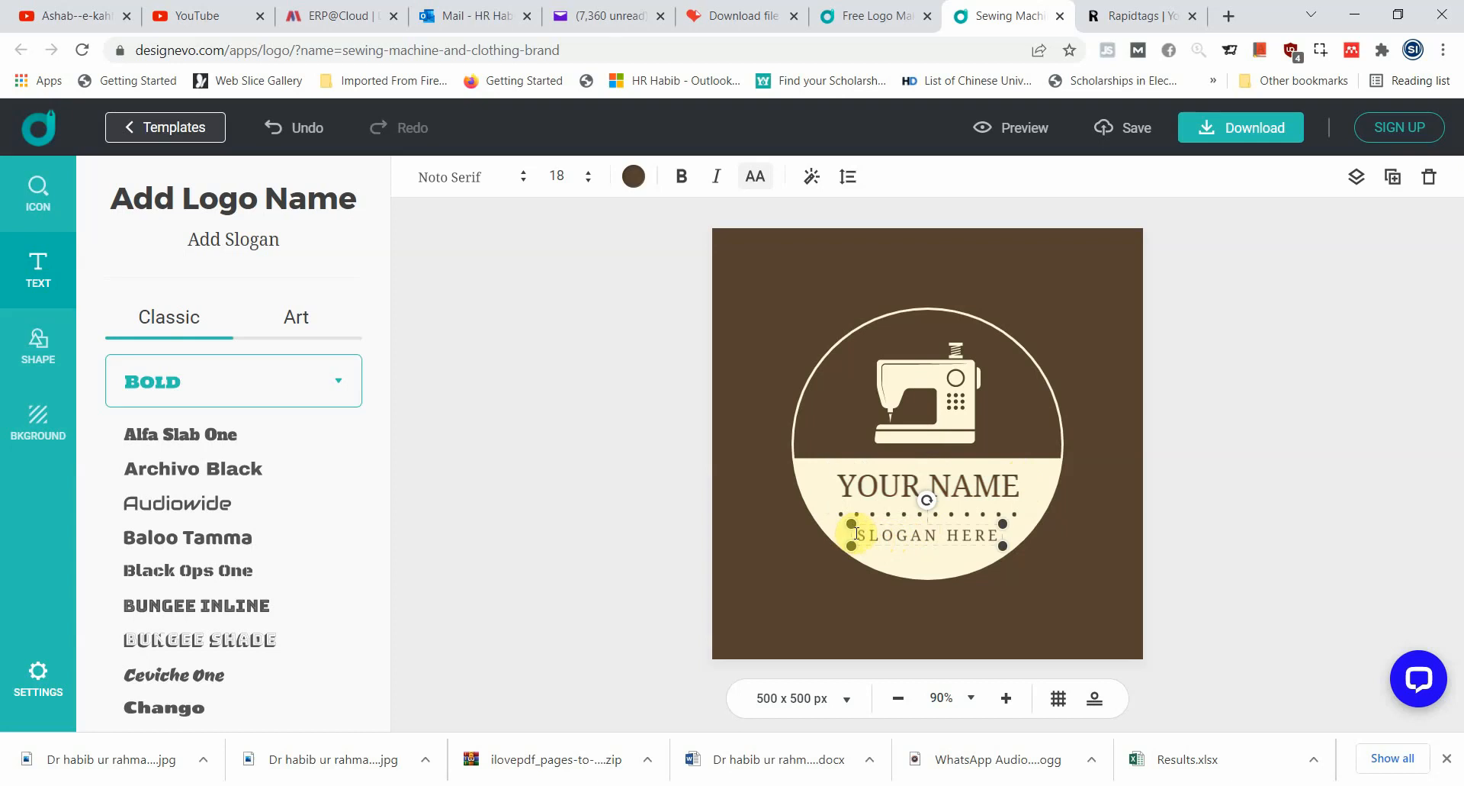
pyautogui.moveTo(861, 536); pyautogui.dragTo(997, 543)
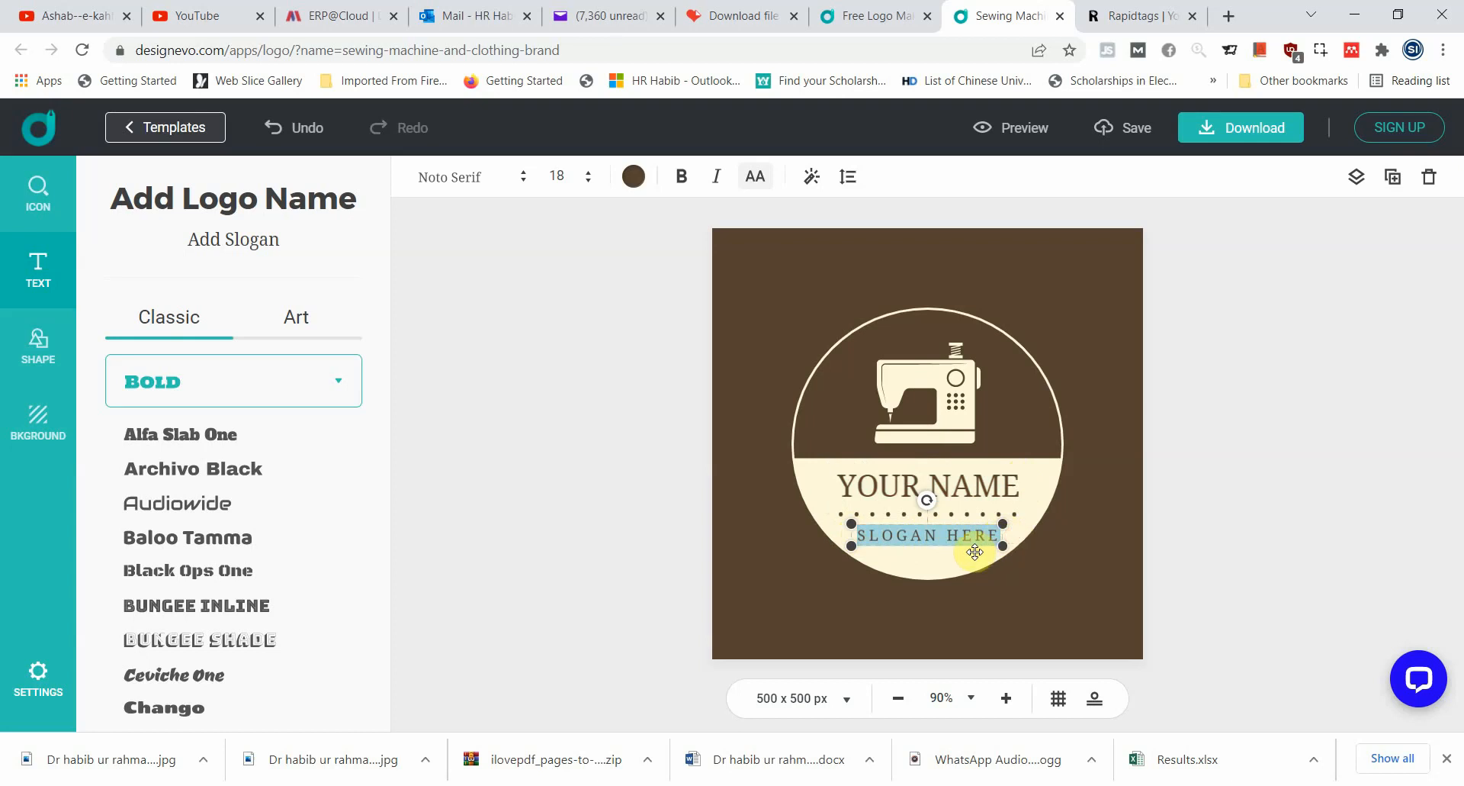
pyautogui.press('BackSpace')
pyautogui.write('I')
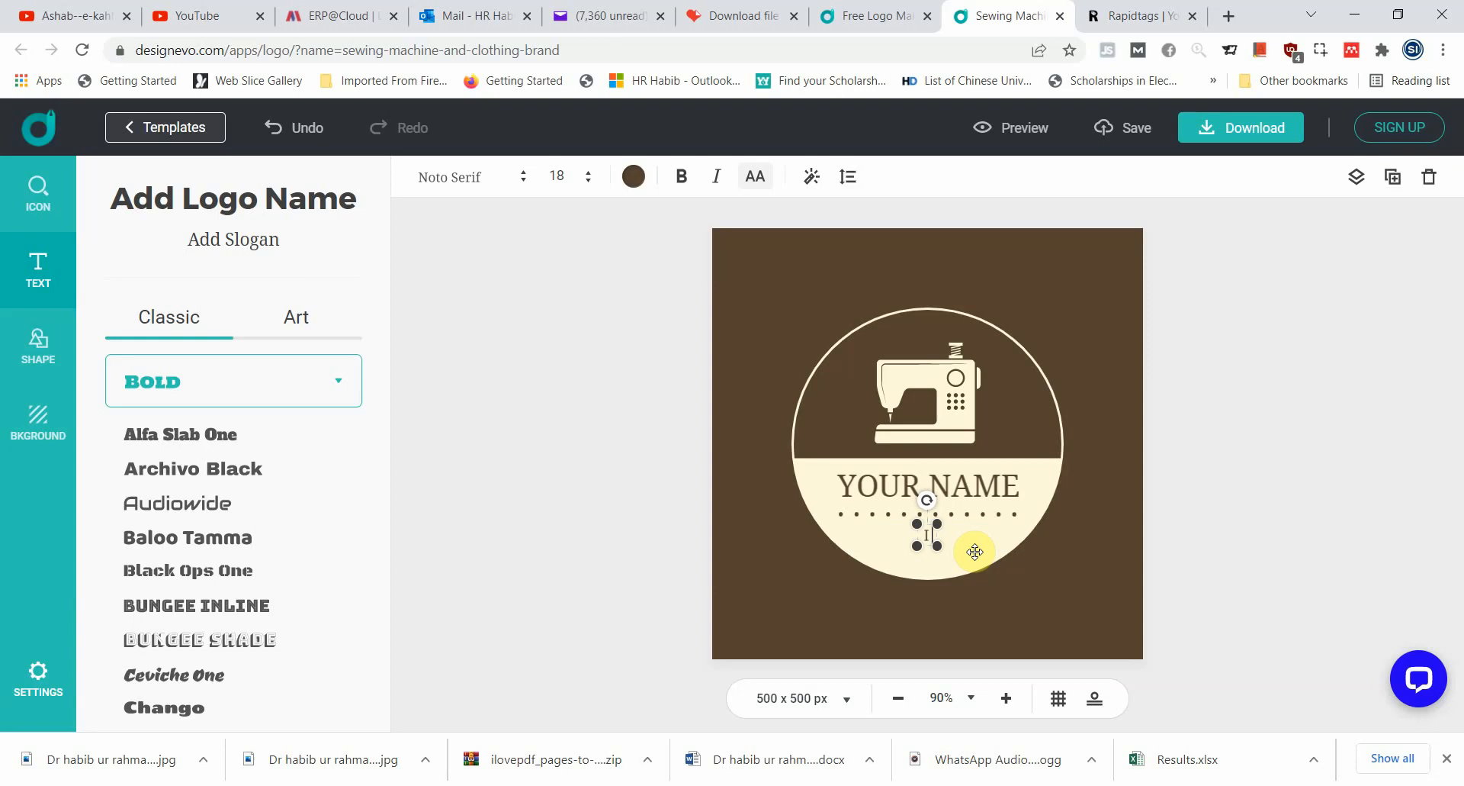
pyautogui.write('NSTI')
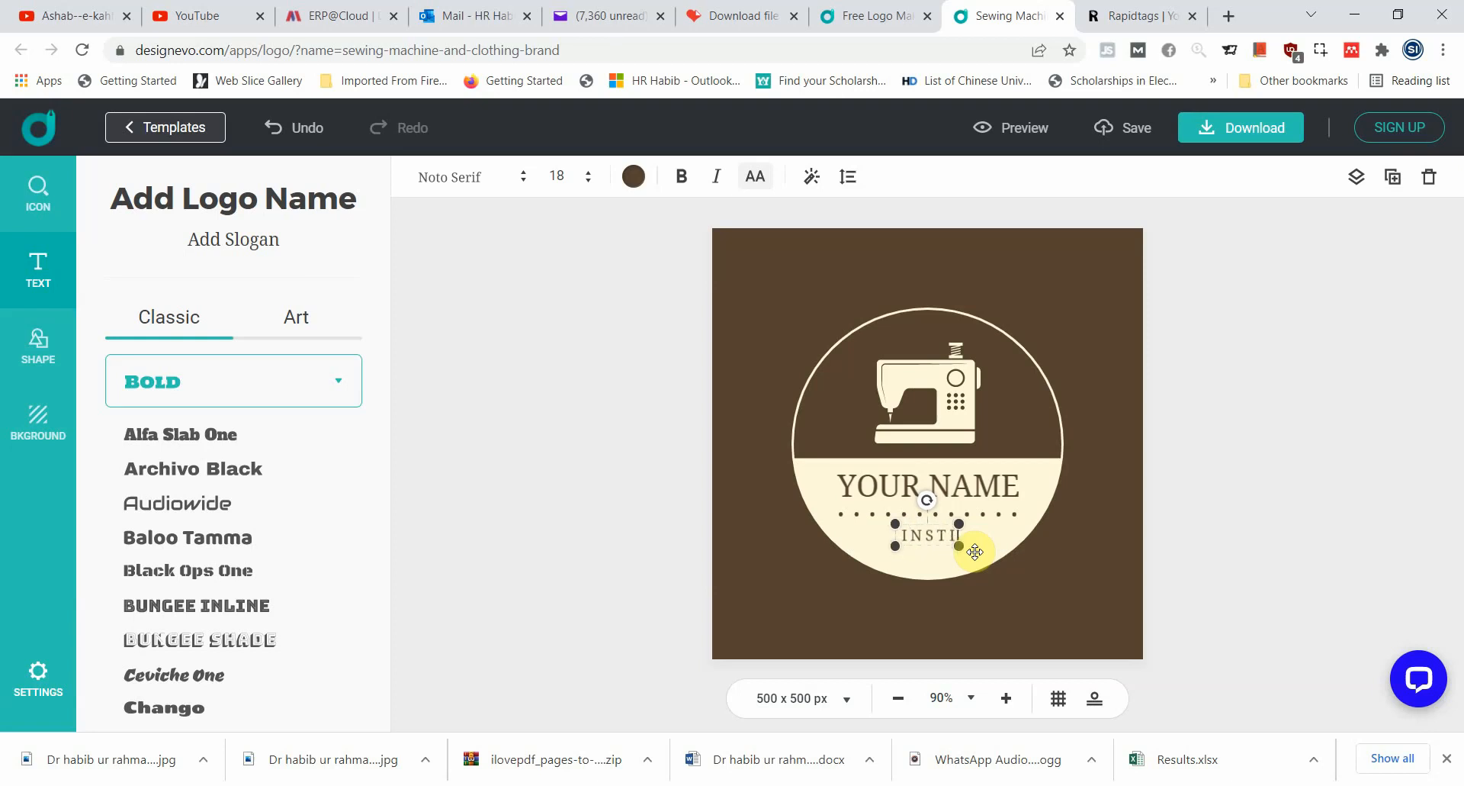
pyautogui.write(' OF')
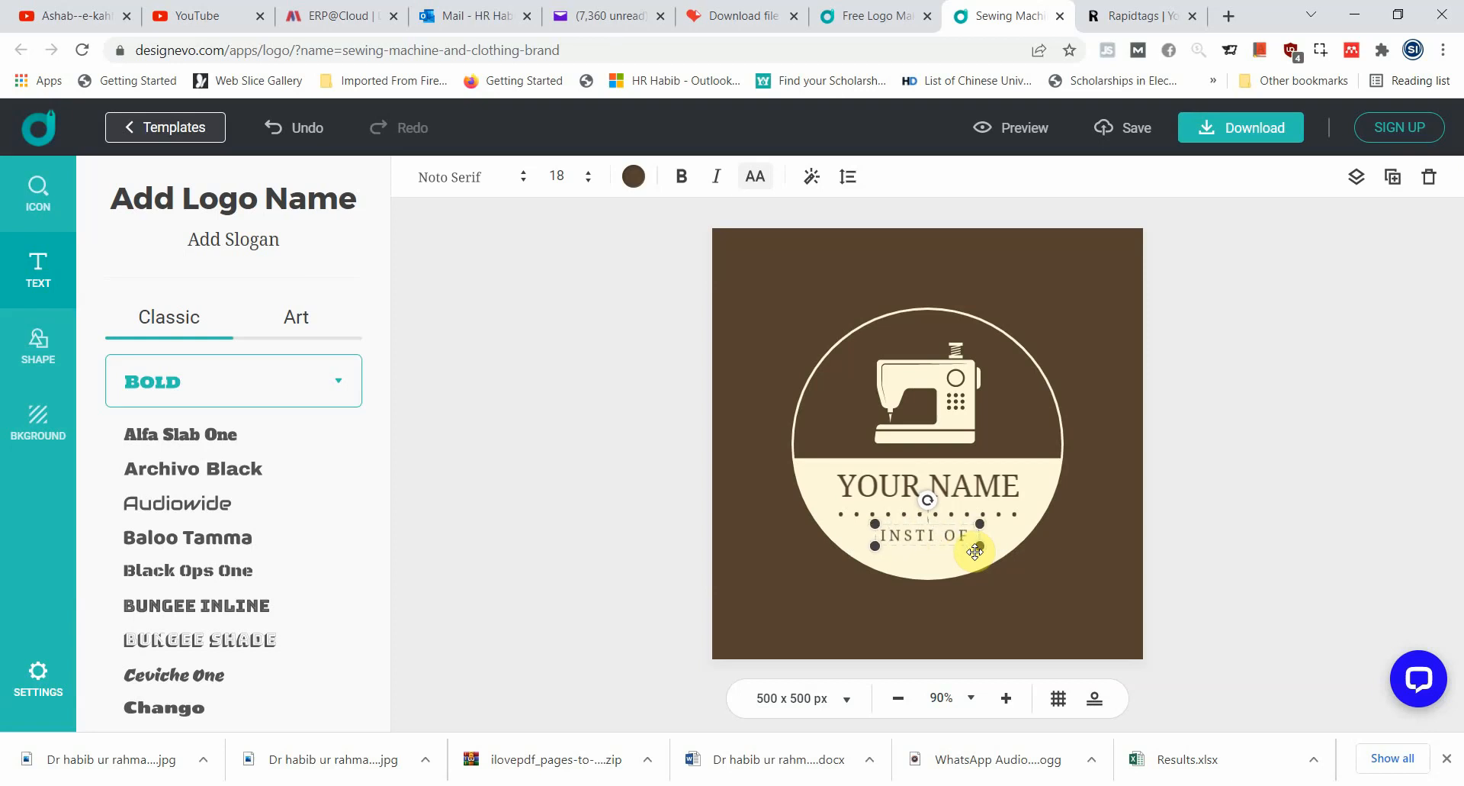
pyautogui.write(' XYZ')
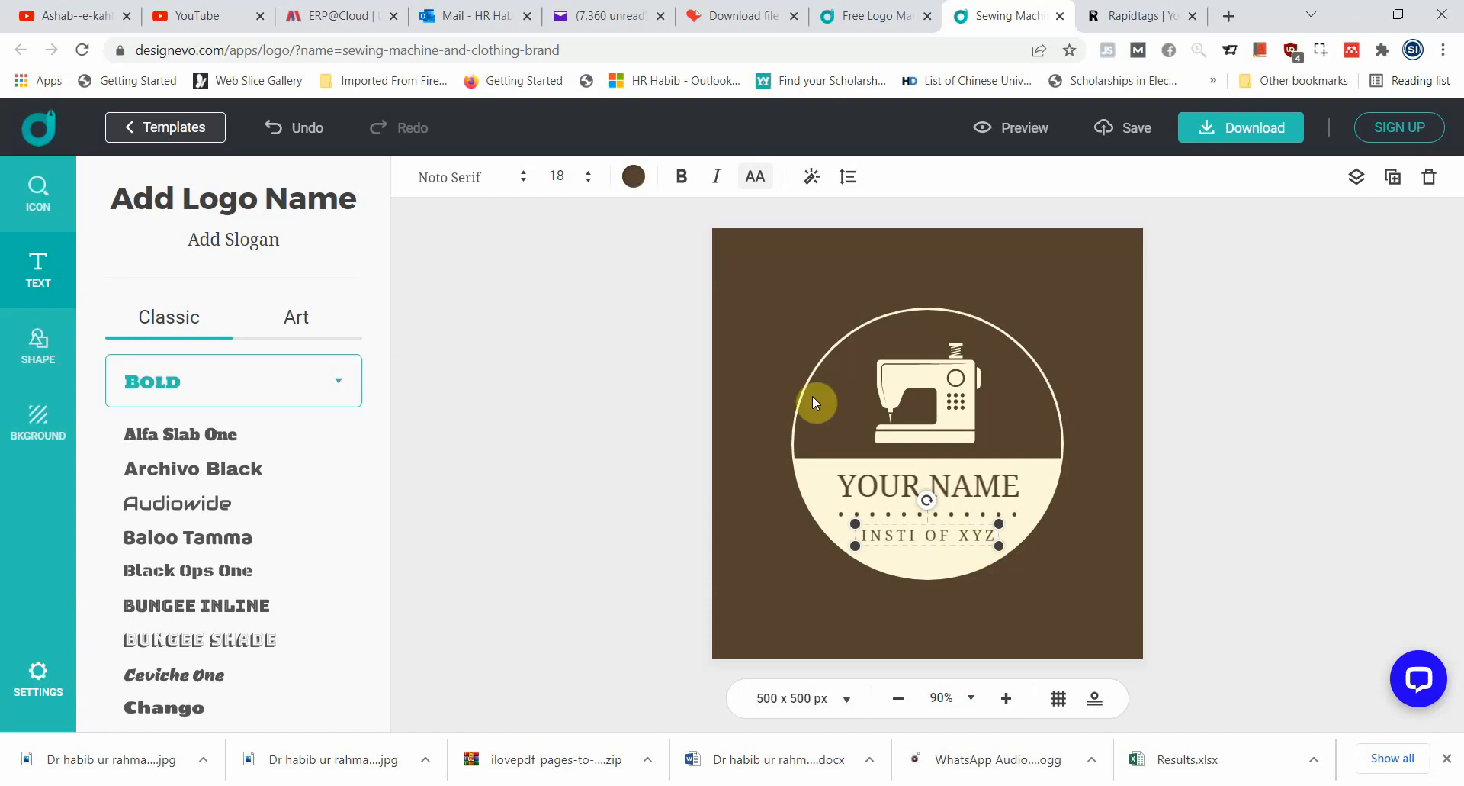
# Check the Basic plan's price in the logo download options and return to the editor
pyautogui.click(1231, 129)
pyautogui.scroll(-2, 1051, 463)
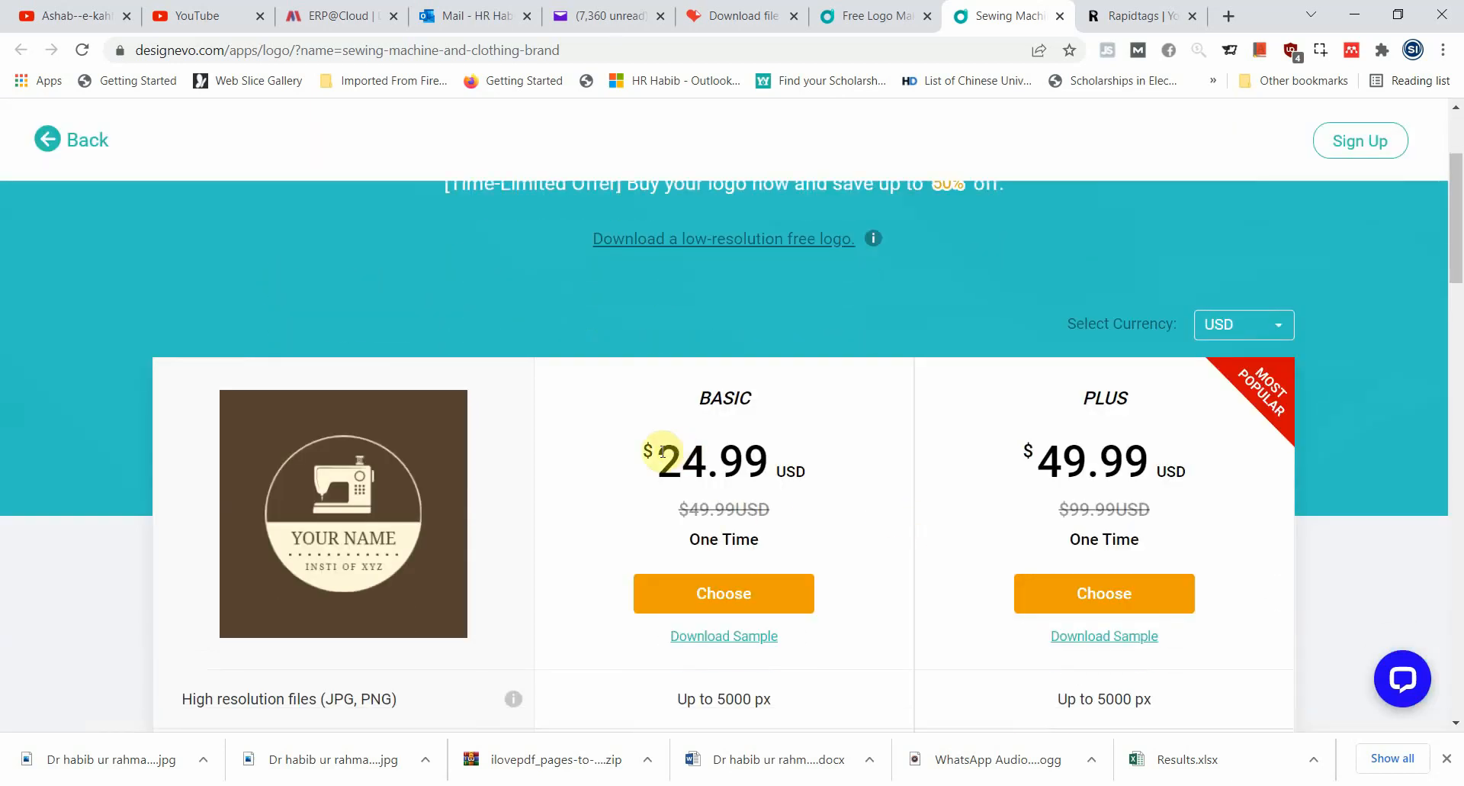
pyautogui.moveTo(644, 456); pyautogui.dragTo(794, 461)
pyautogui.click(796, 458)
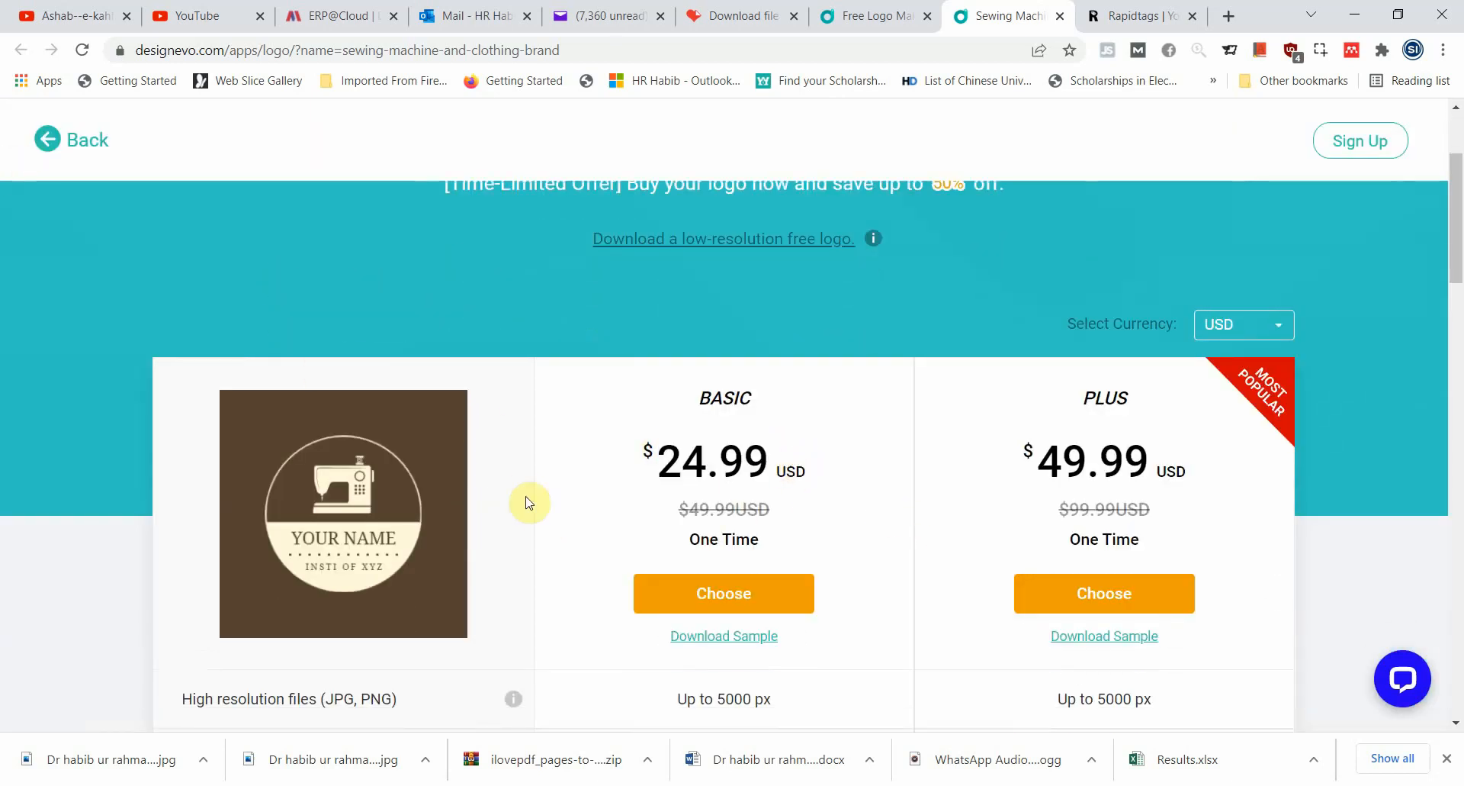
pyautogui.click(32, 147)
# Deselect the slogan text and capture the circular logo with its brown surround using Snipping Tool
pyautogui.click(764, 402)
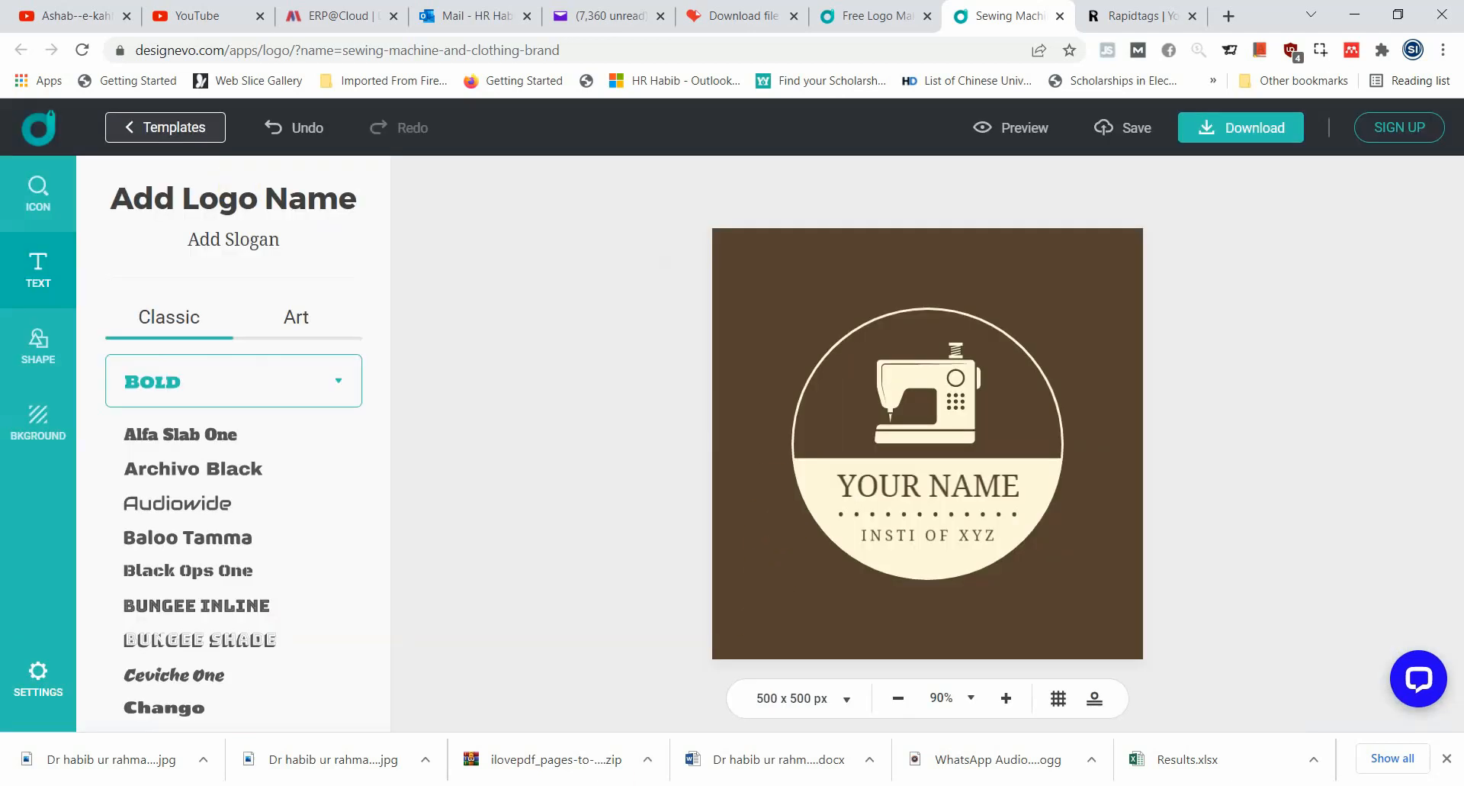
pyautogui.click(633, 785)
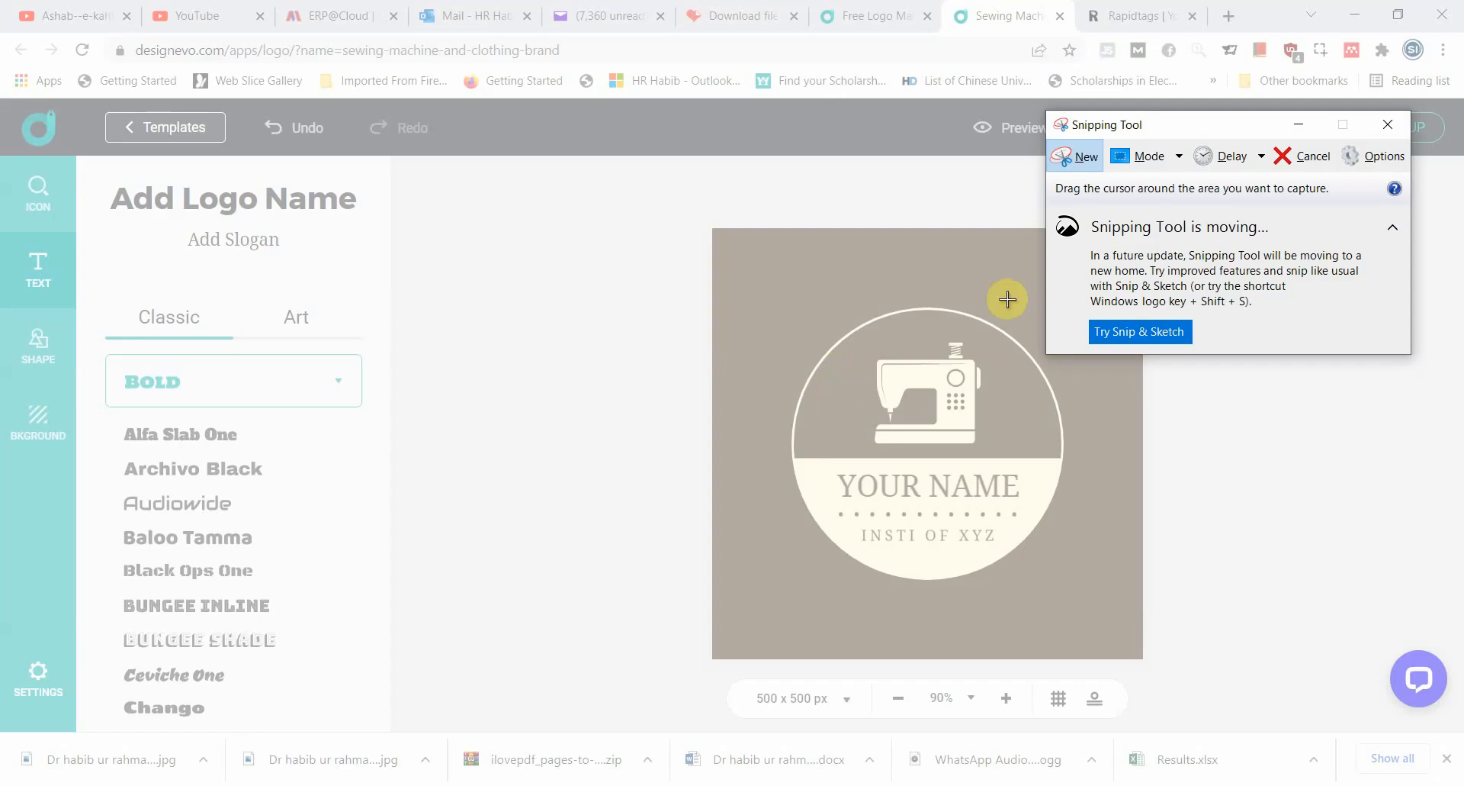
pyautogui.moveTo(780, 303); pyautogui.dragTo(1088, 588)
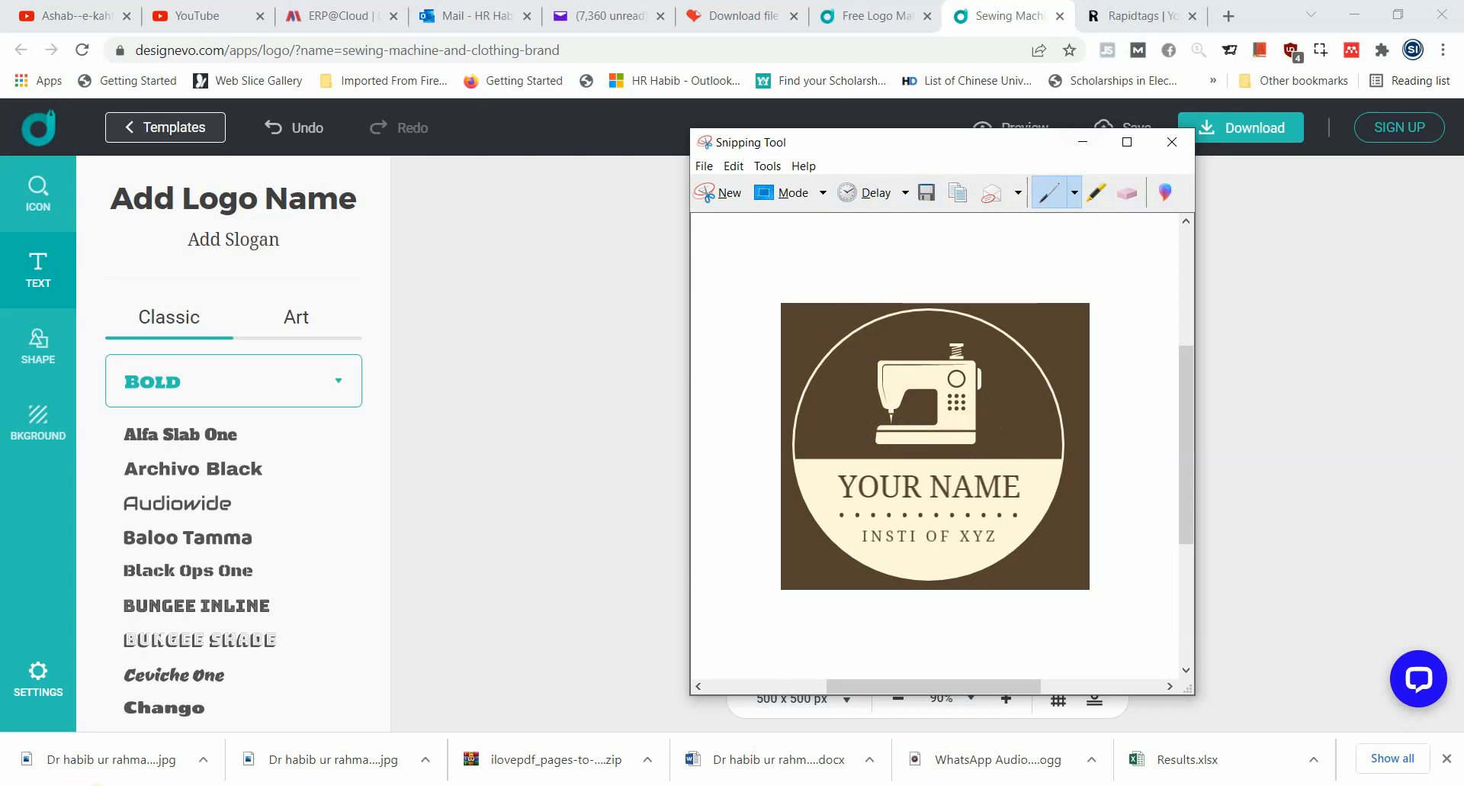
# Open a blank Word document with its content enabled and paste the captured logo into it
pyautogui.press('super')
pyautogui.write('wo')
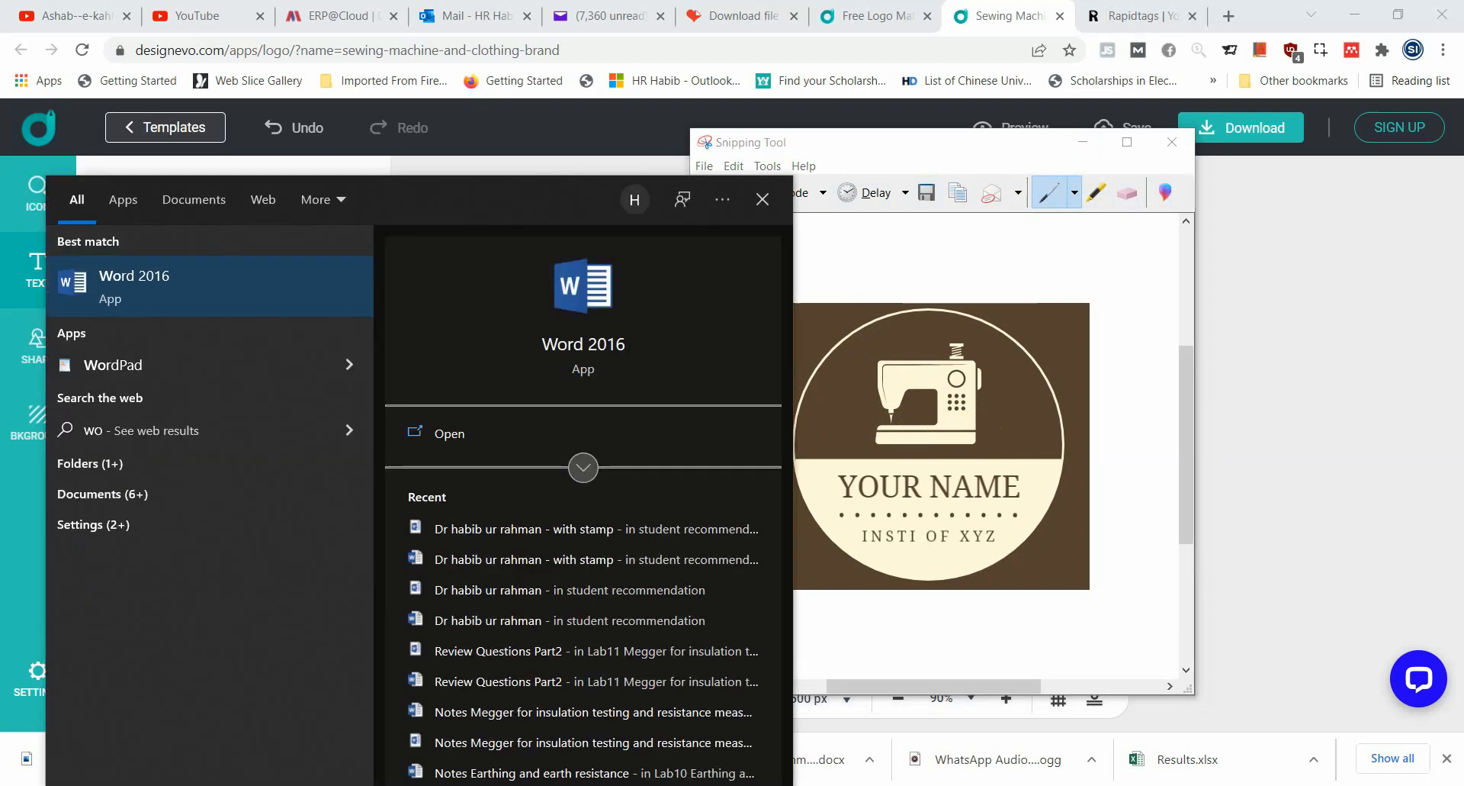
pyautogui.write('rd')
pyautogui.press('Return')
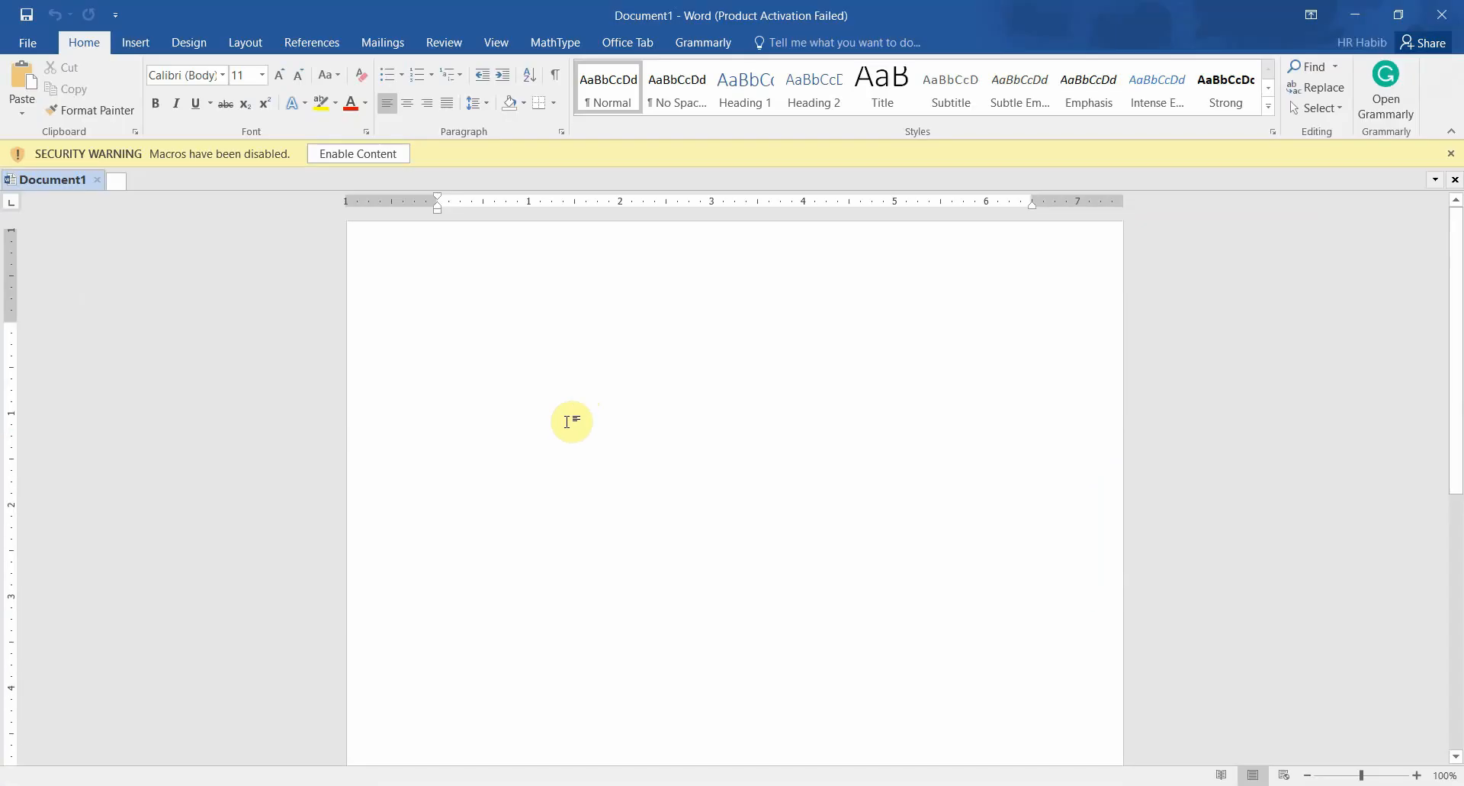
pyautogui.click(372, 152)
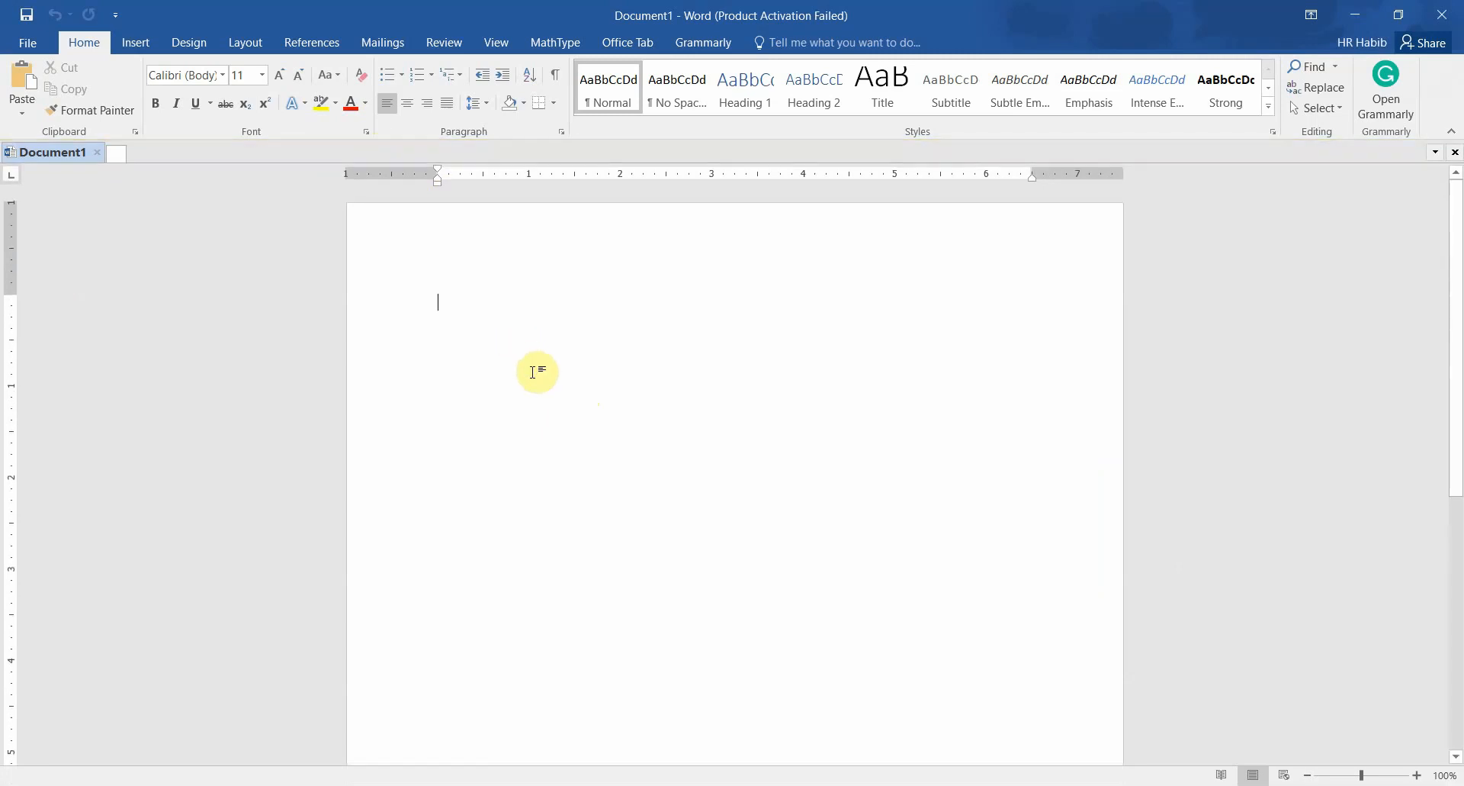
pyautogui.hotkey('ctrl', 'v')
pyautogui.click(588, 427)
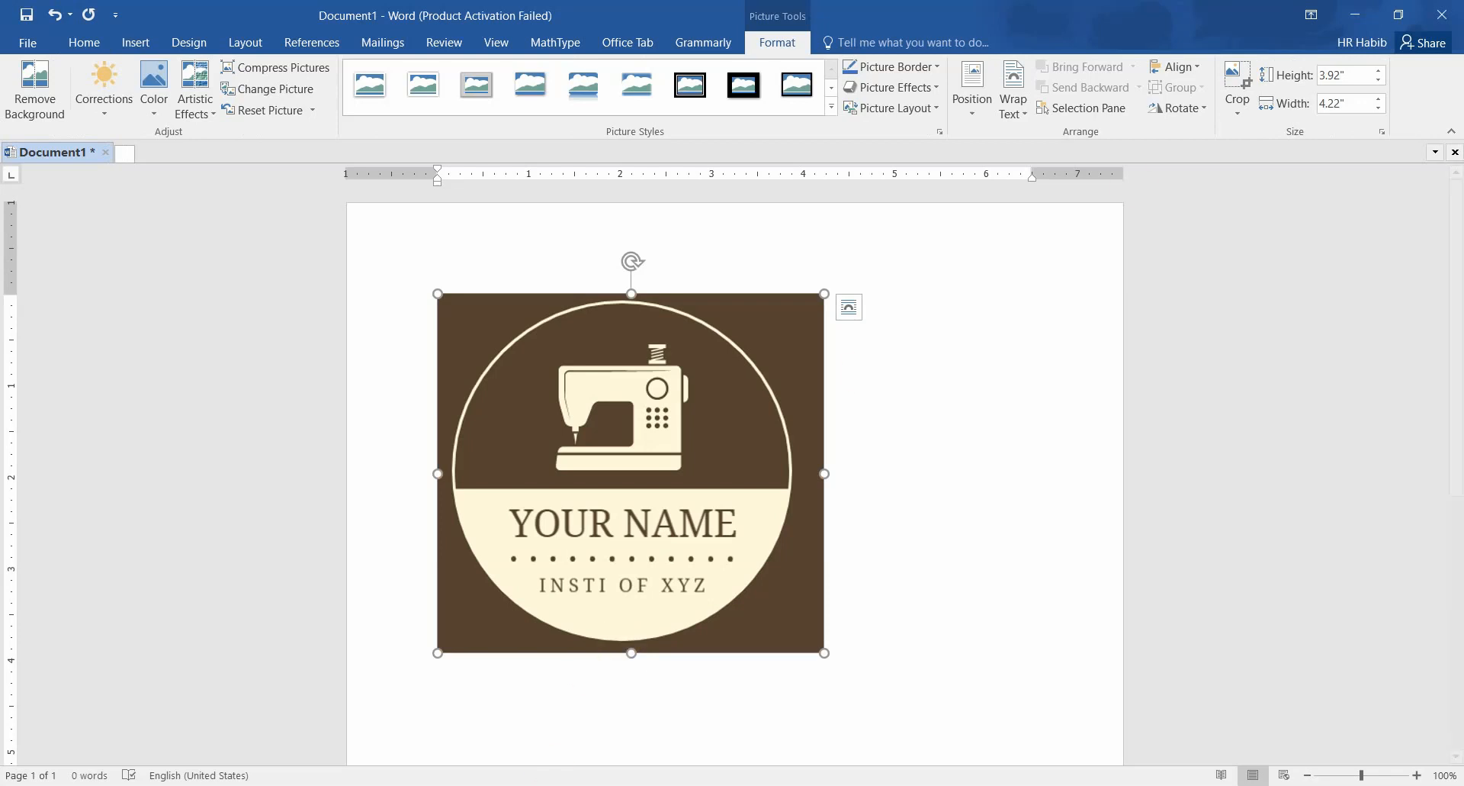
# Switch back to the browser, discard the sewing machine design and return to the logo templates page
pyautogui.hotkey('alt', 'Tab')
pyautogui.click(142, 130)
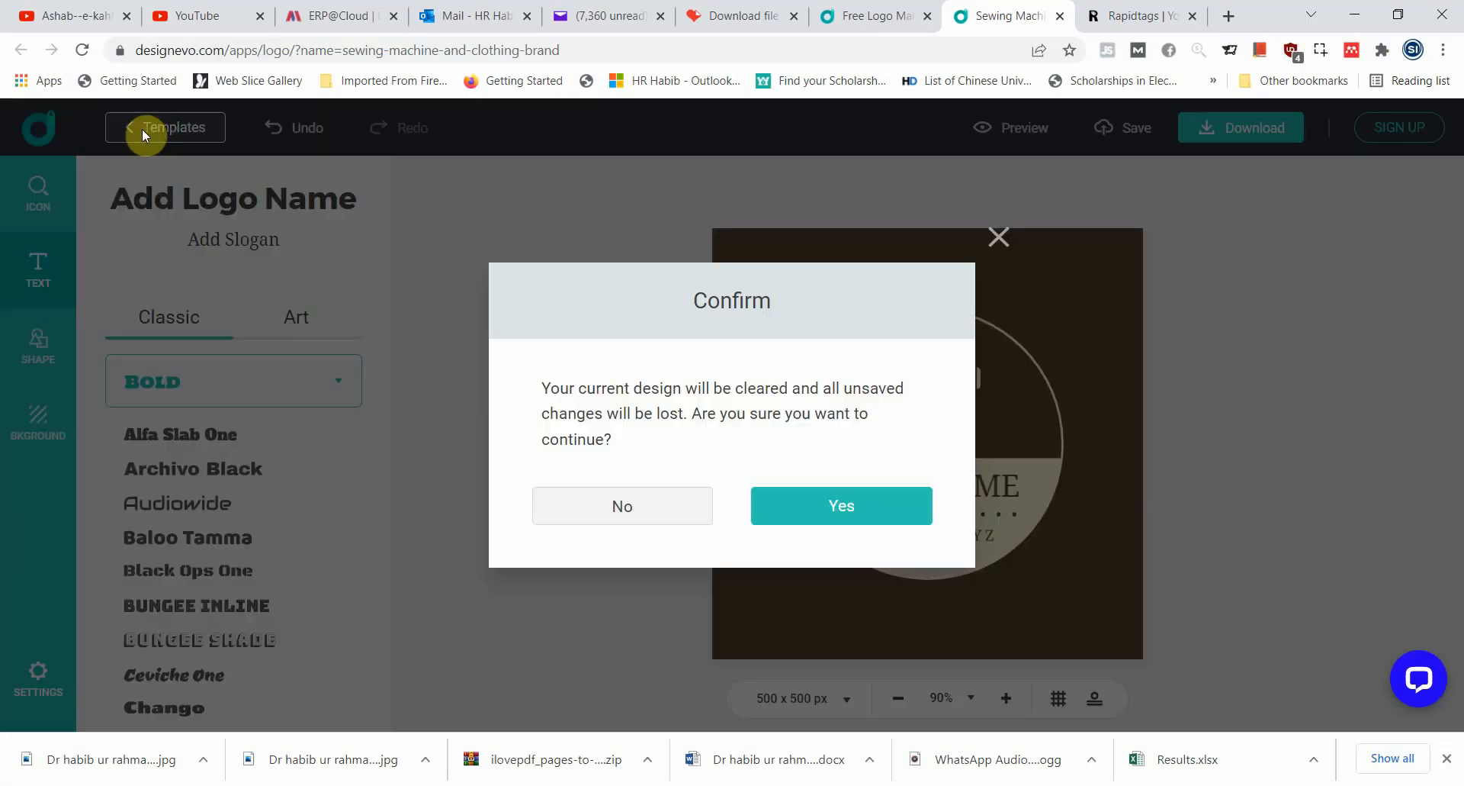
pyautogui.click(785, 501)
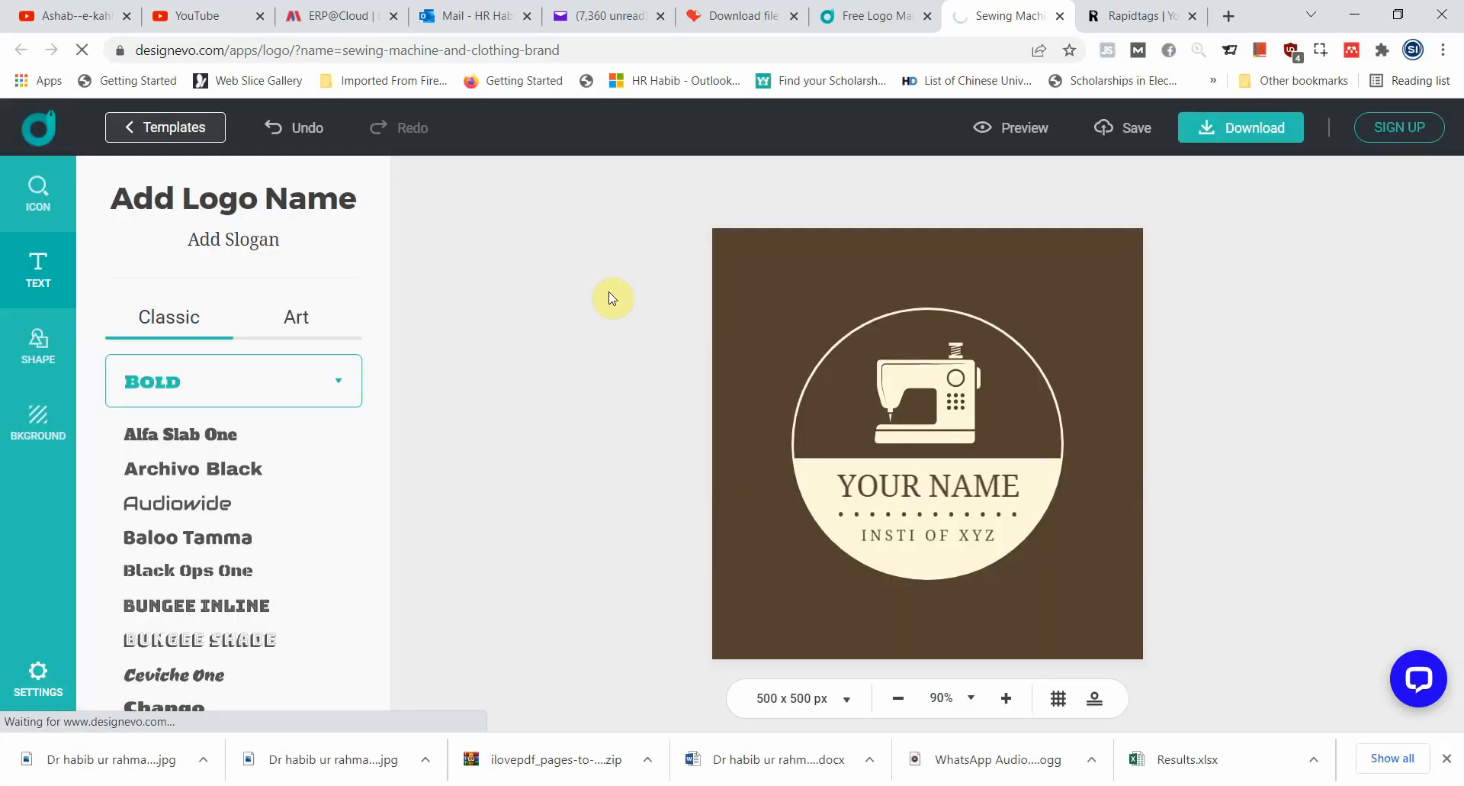
pyautogui.click(935, 14)
pyautogui.click(1060, 15)
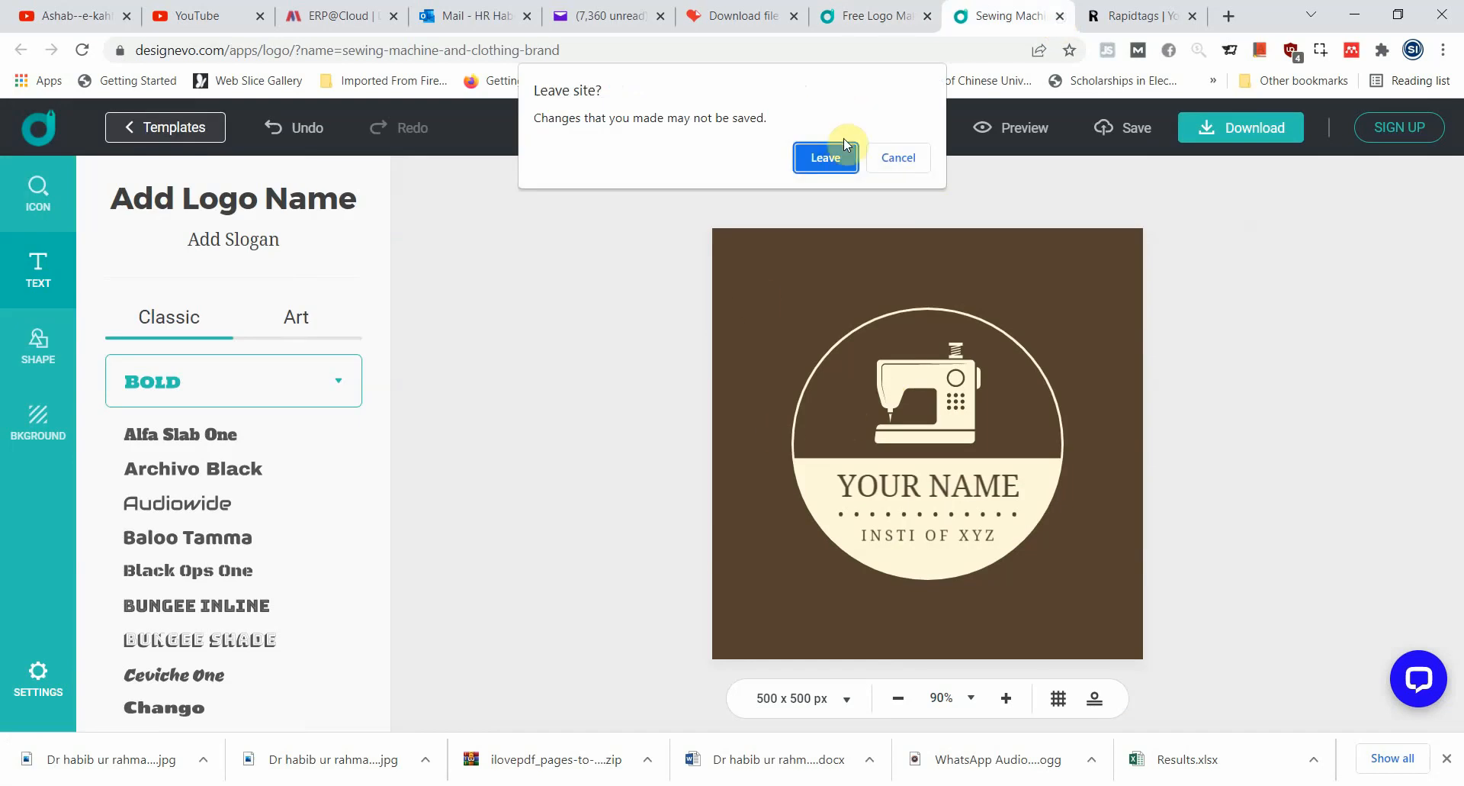
pyautogui.click(828, 156)
pyautogui.click(902, 8)
pyautogui.click(974, 13)
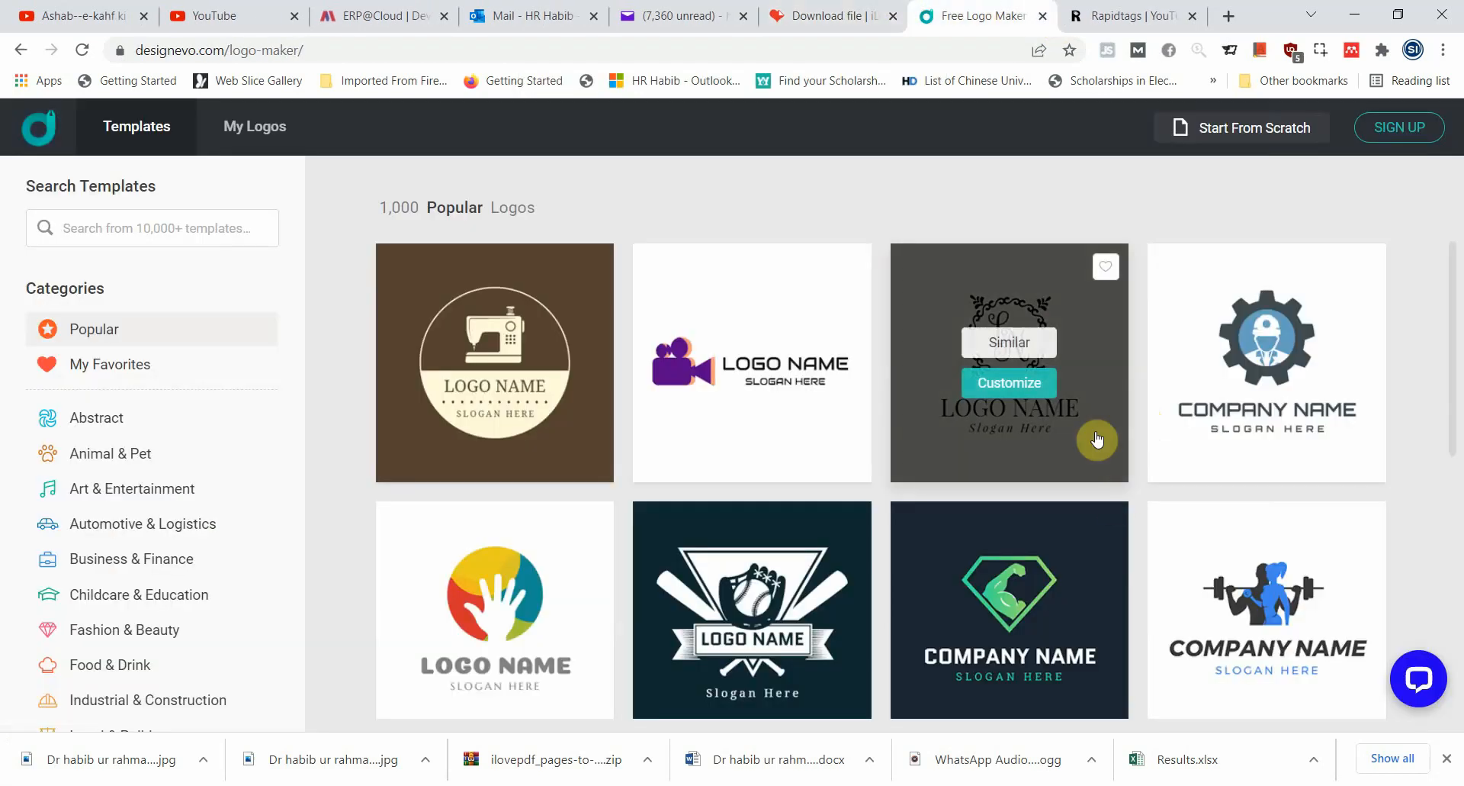
# Open the gear and worker template for customization and try selecting its icon and text elements
pyautogui.moveTo(1261, 441)
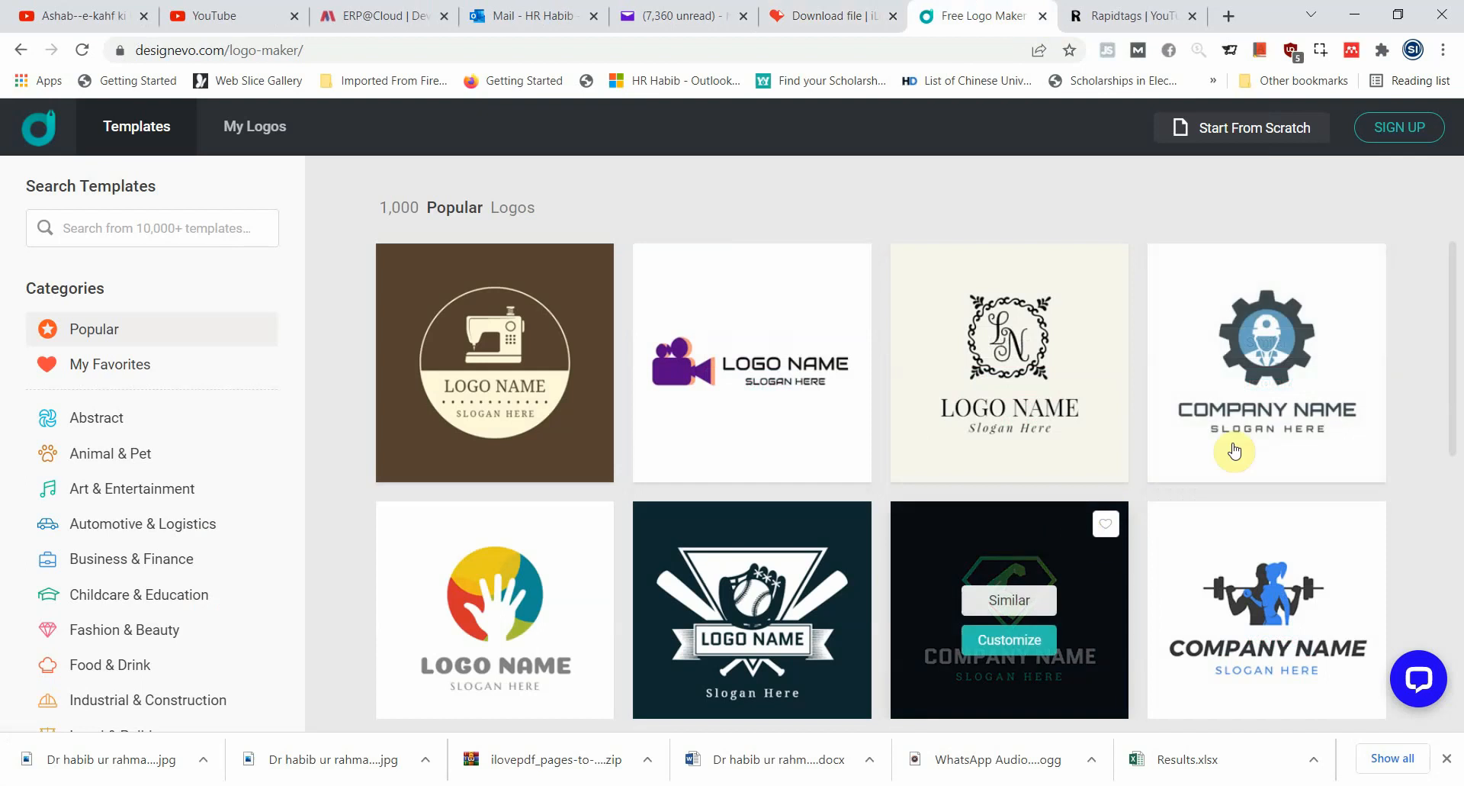
pyautogui.click(1272, 391)
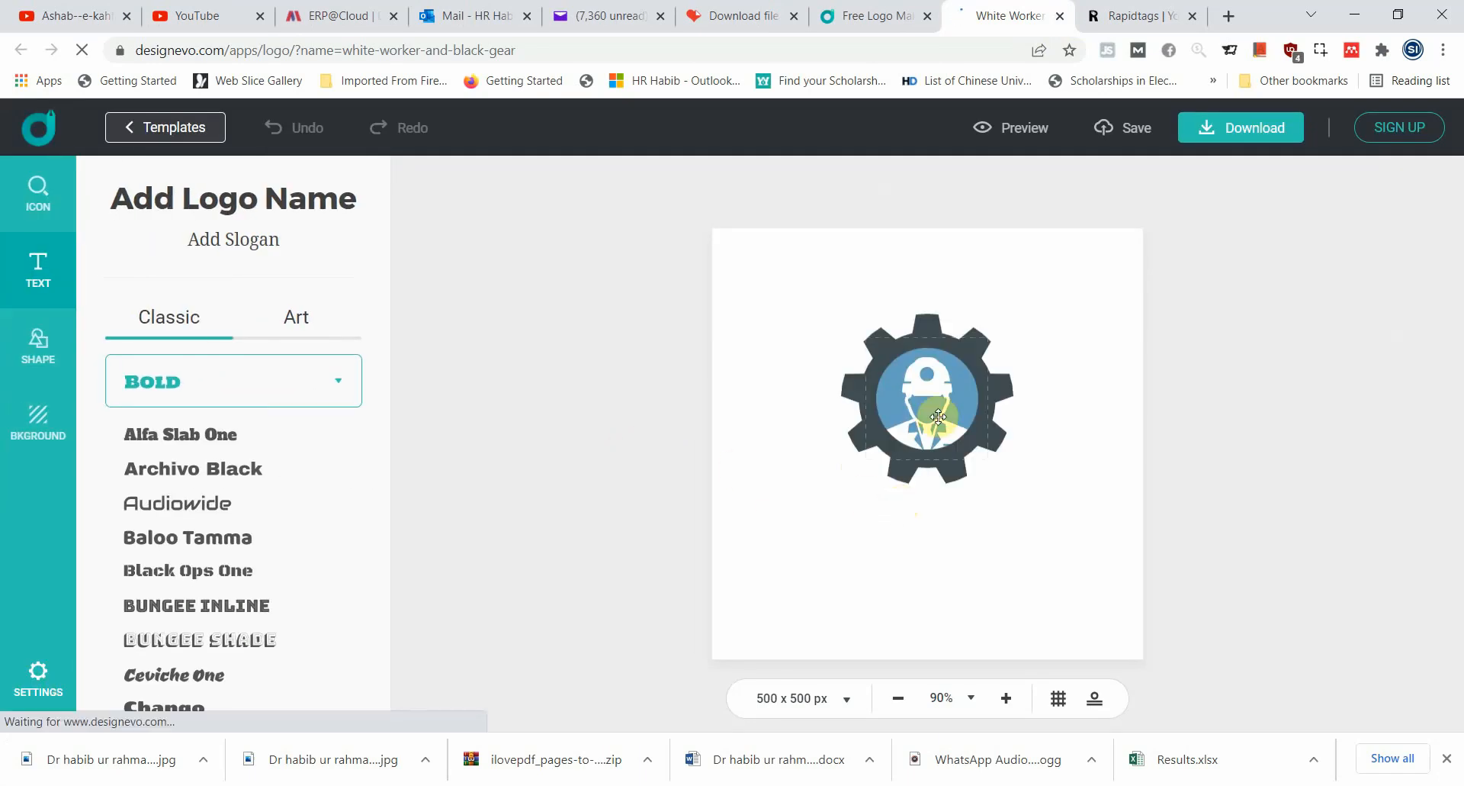
pyautogui.click(943, 406)
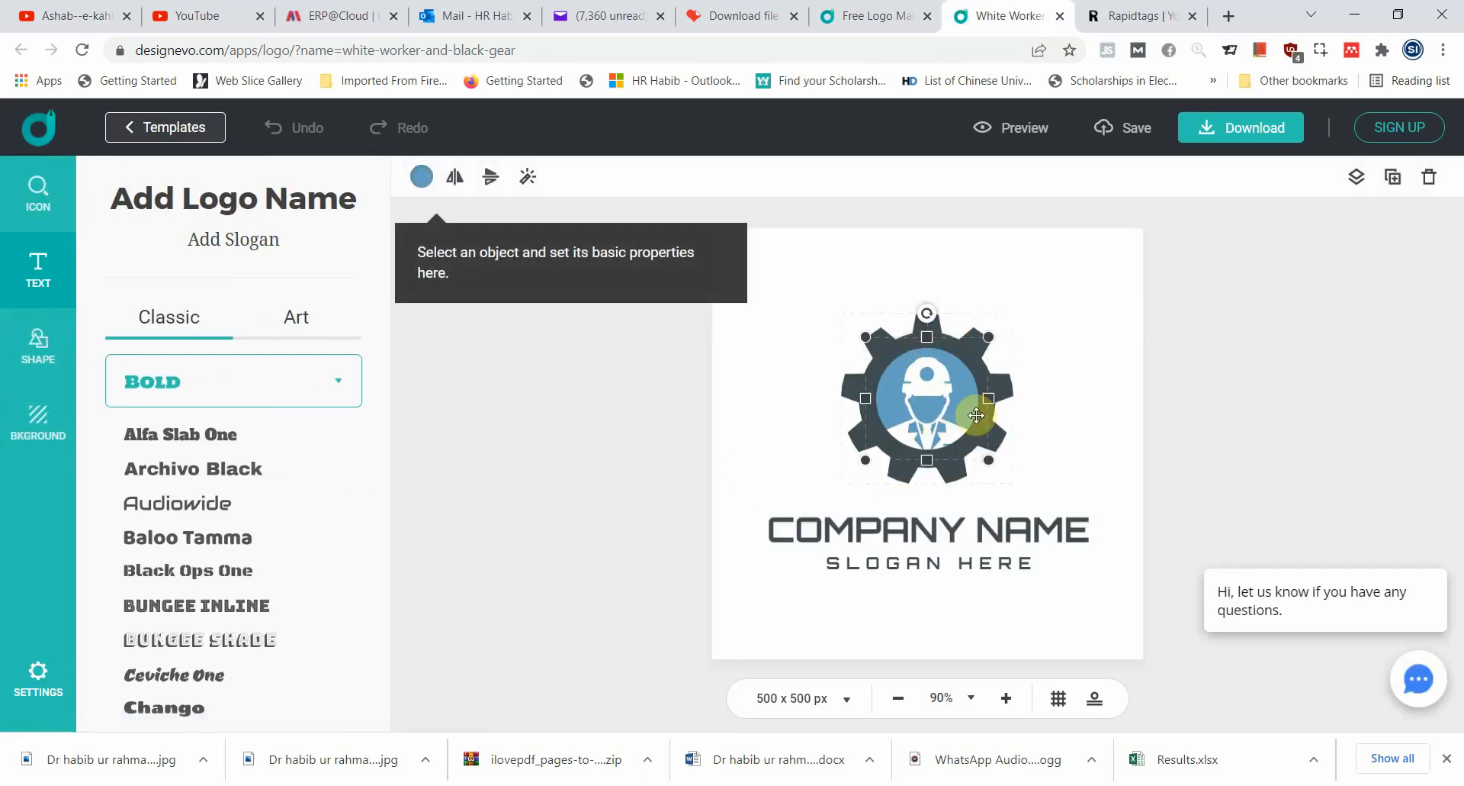
pyautogui.click(898, 521)
pyautogui.click(890, 563)
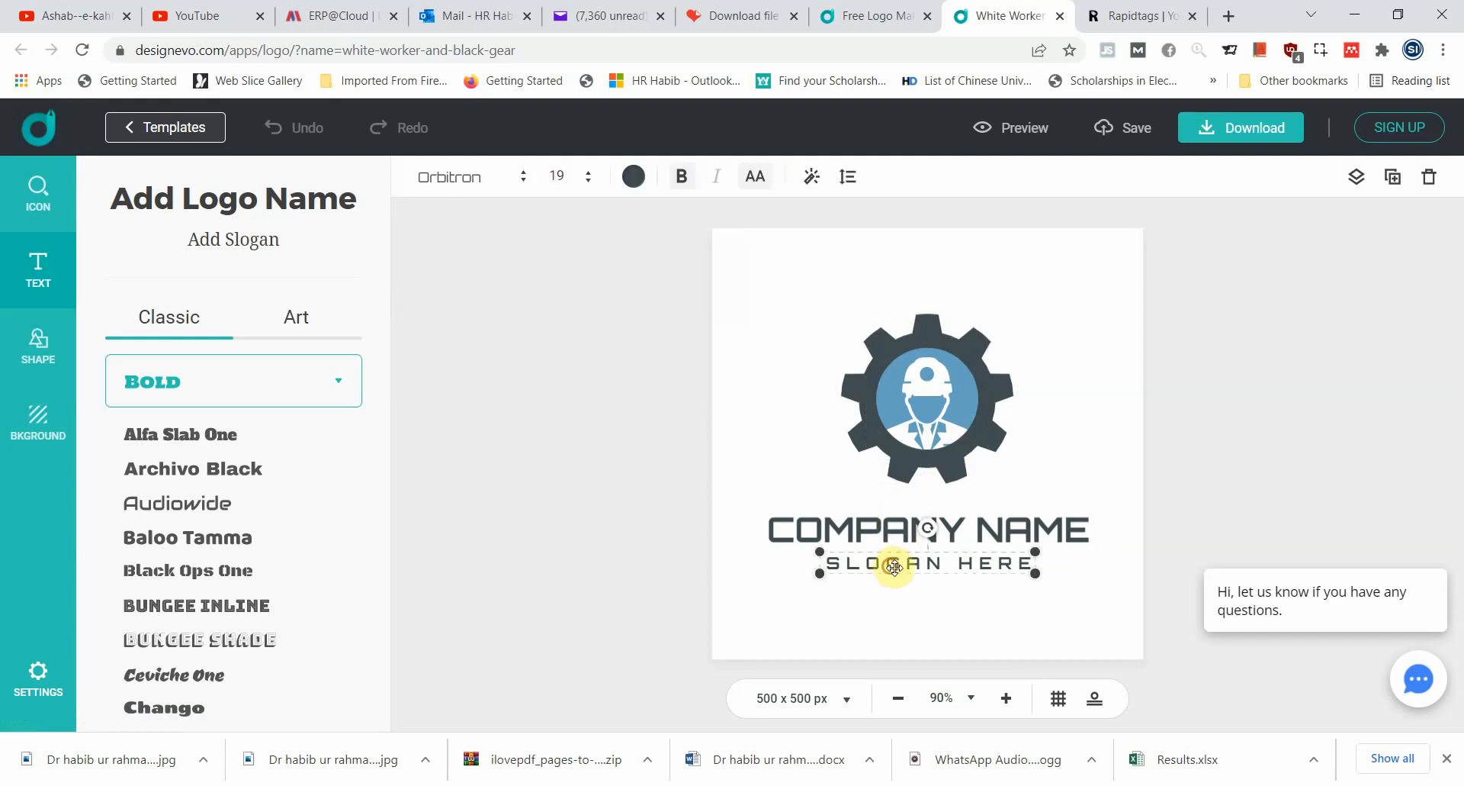
pyautogui.click(891, 358)
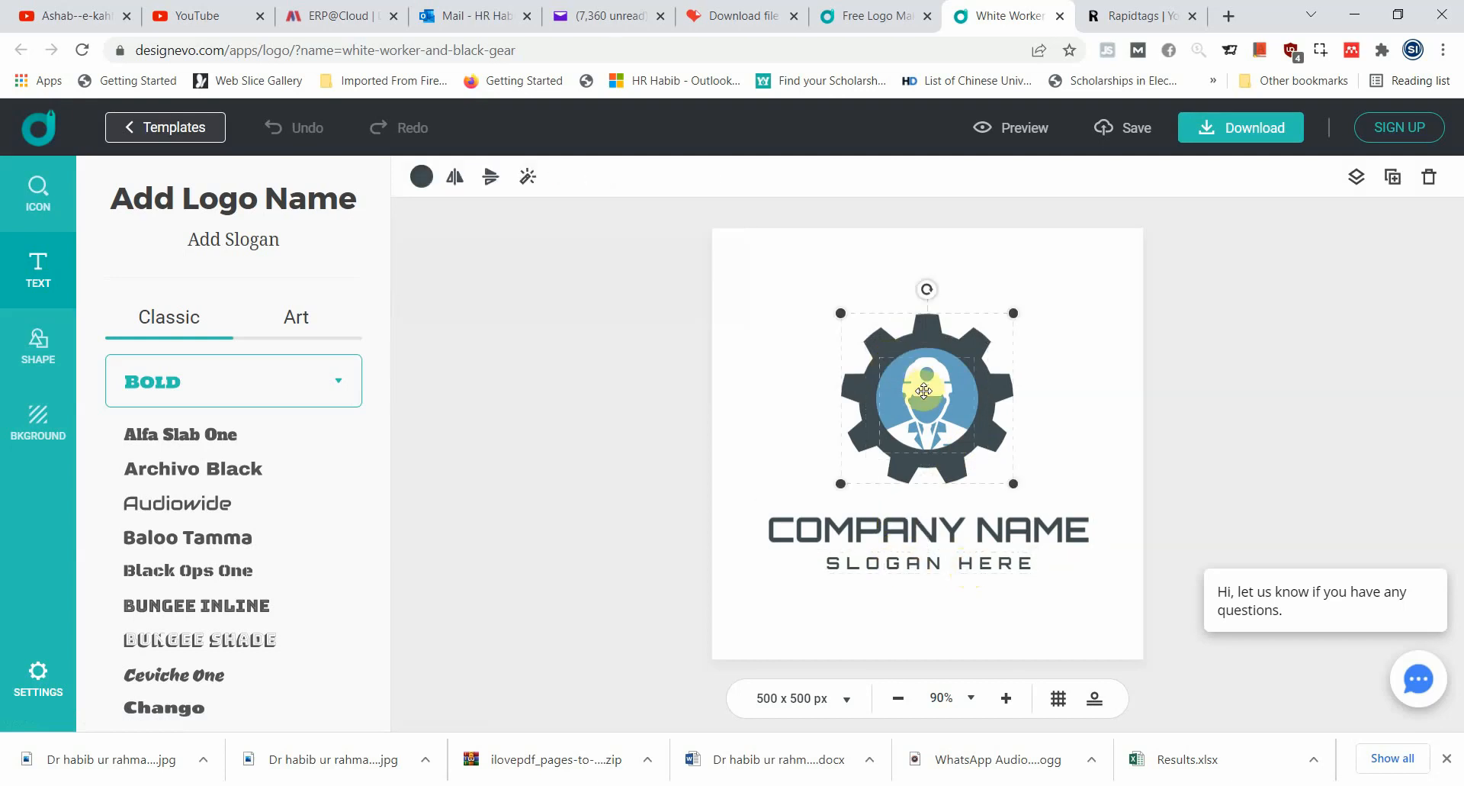
# Replace the company name below the gear icon with "XYZ"
pyautogui.click(878, 533)
pyautogui.moveTo(758, 527); pyautogui.dragTo(1094, 525)
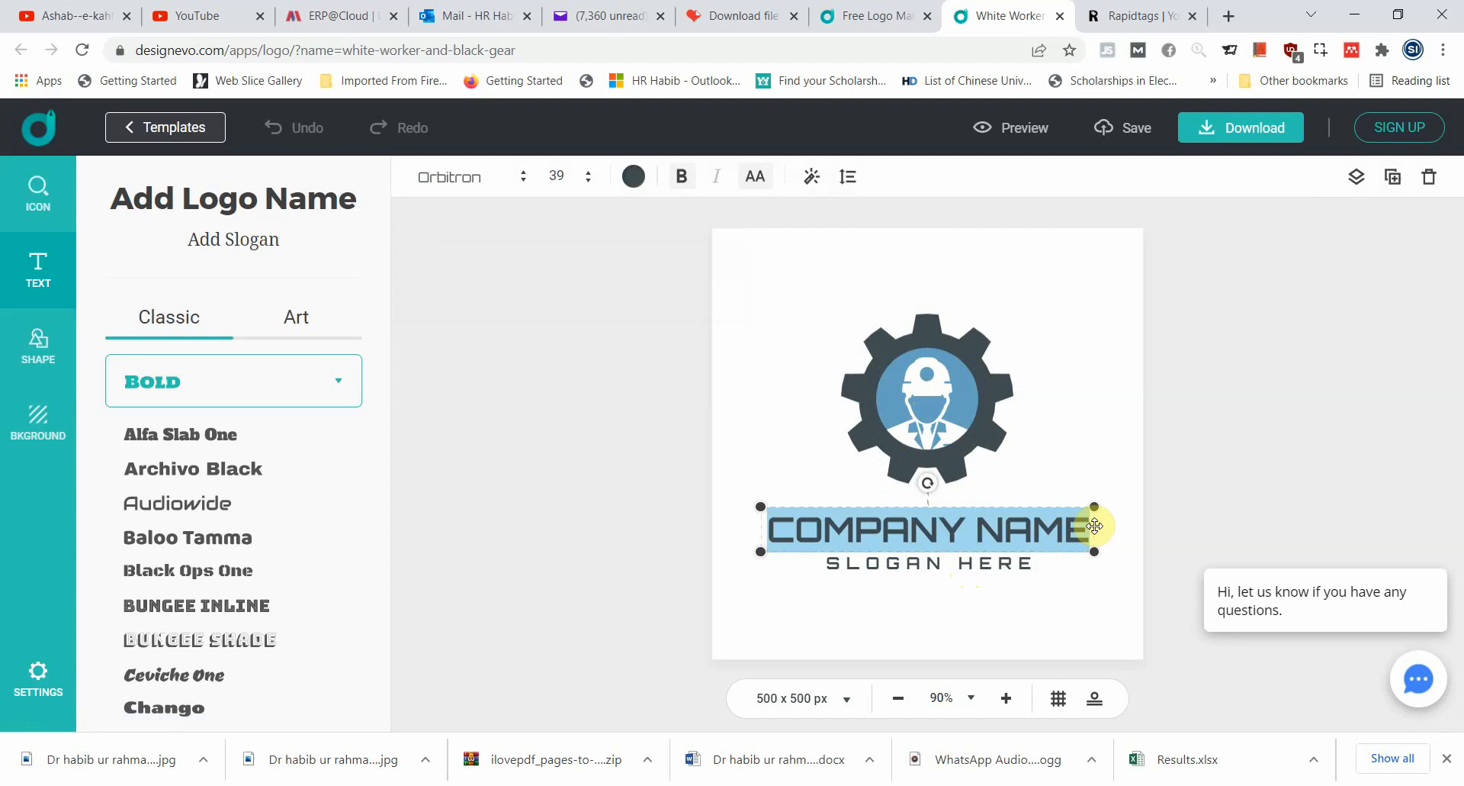
pyautogui.write('XYZ')
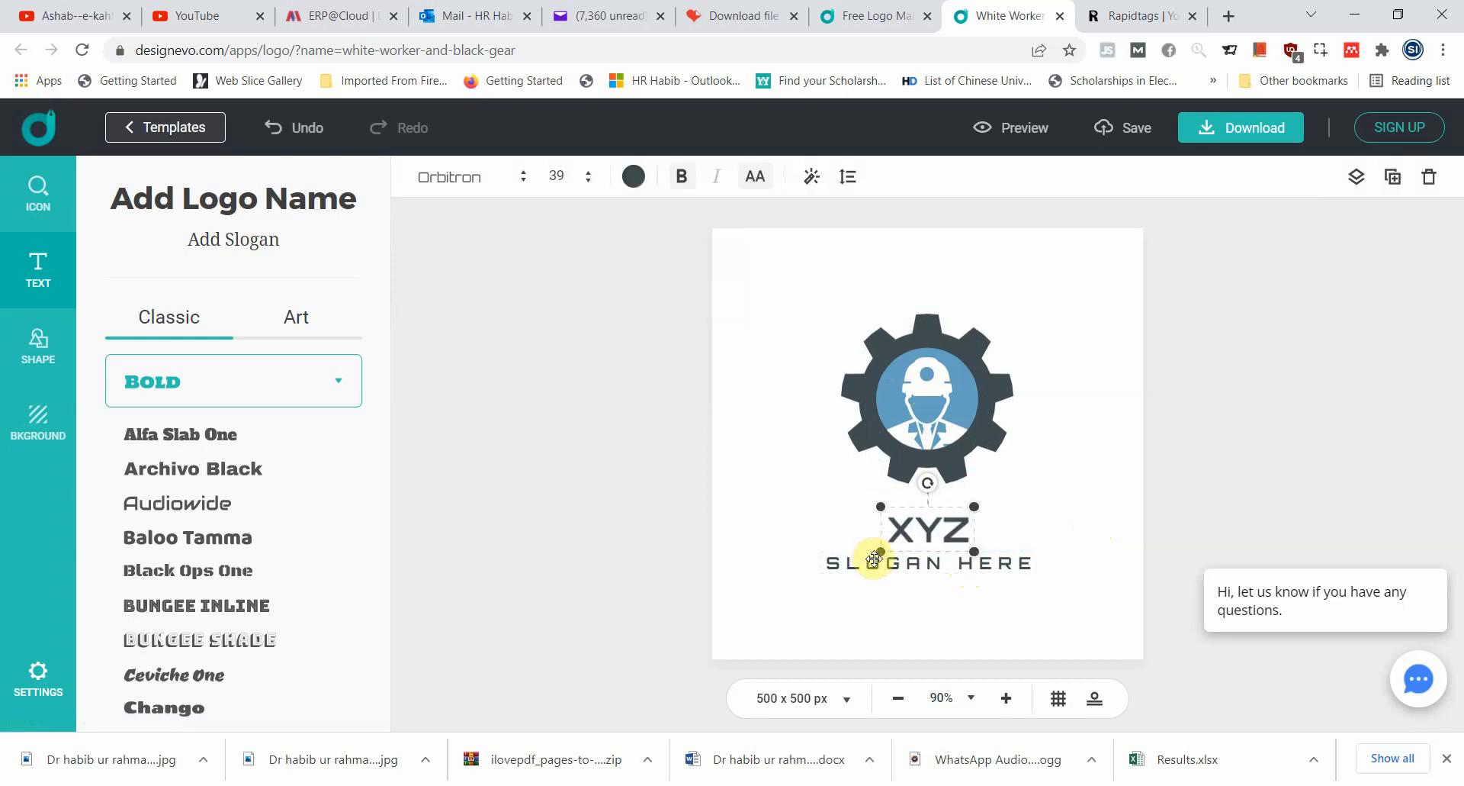
# Replace the slogan under the company name with "DEPARTMENT OF XYZ" and deselect the text
pyautogui.click(858, 563)
pyautogui.moveTo(831, 563); pyautogui.dragTo(1024, 563)
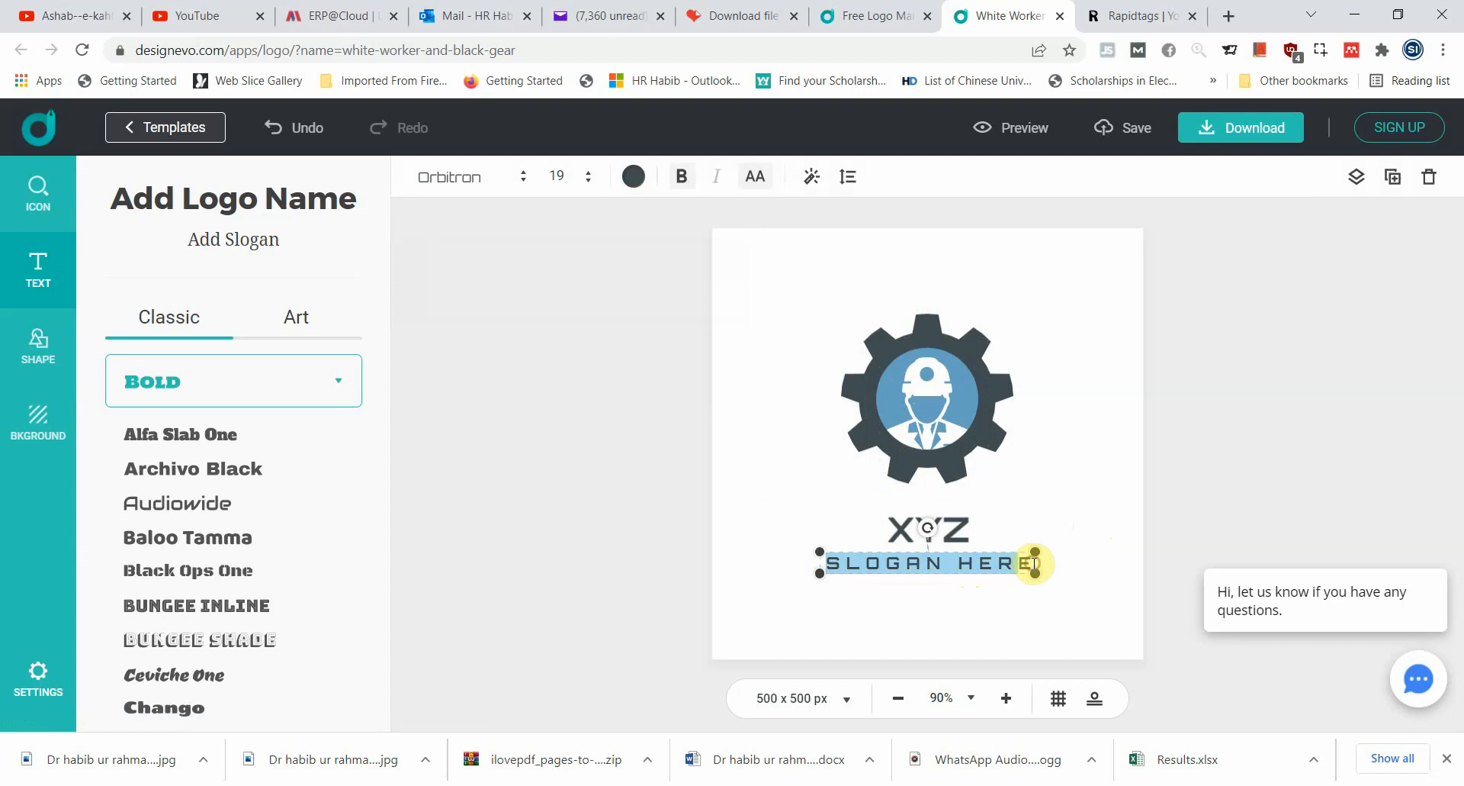
pyautogui.press('BackSpace')
pyautogui.write('DE')
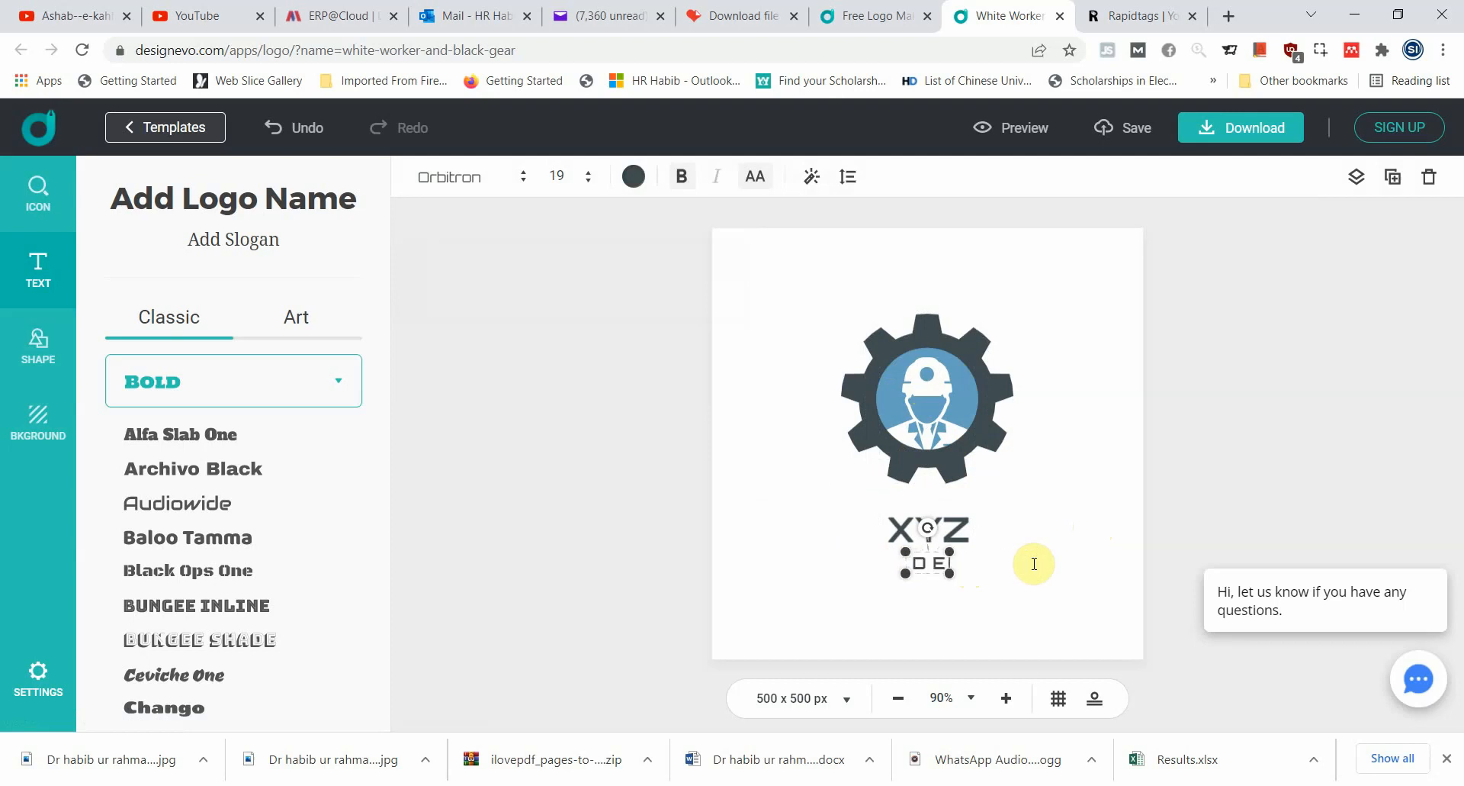
pyautogui.write('PARTMENT OF')
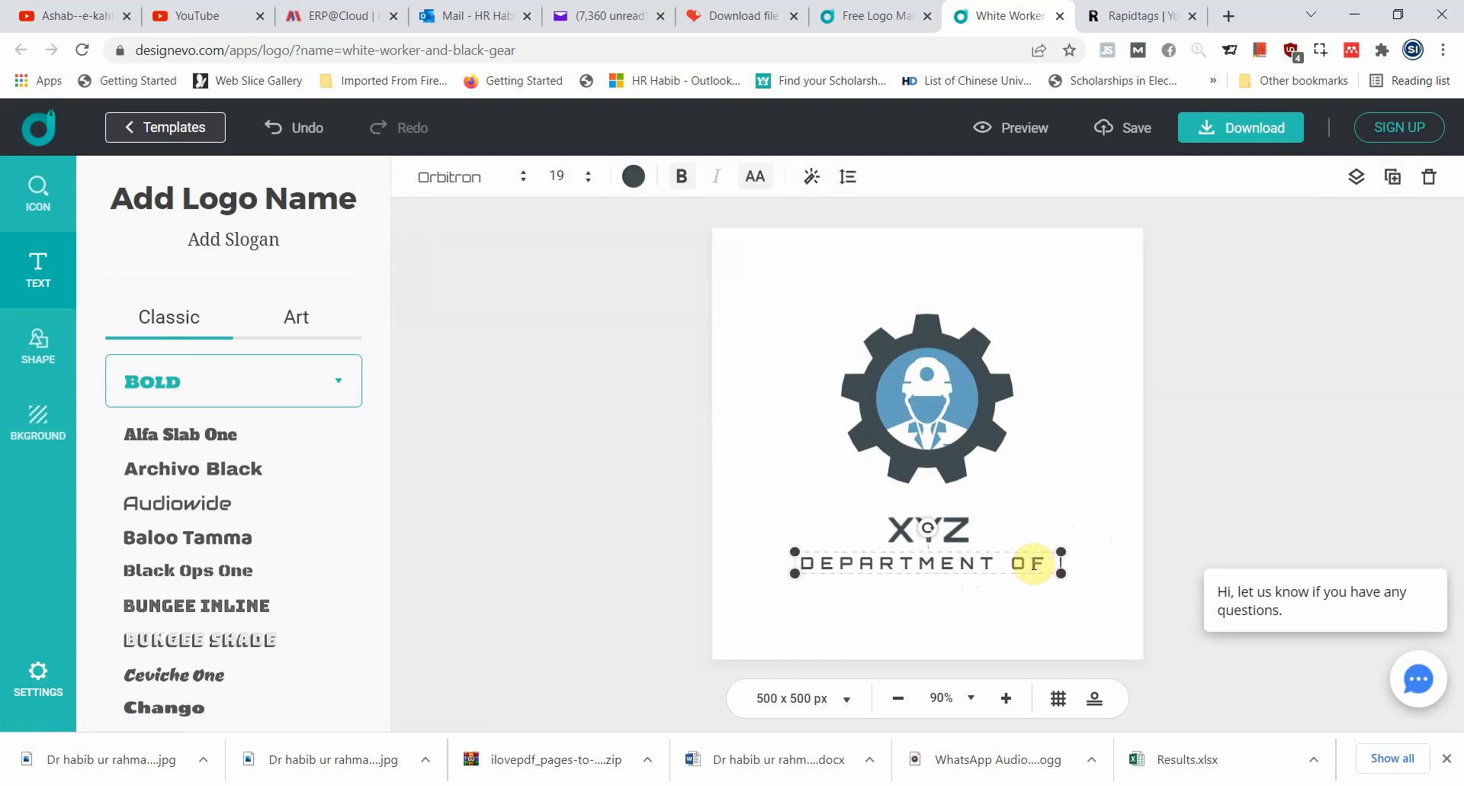
pyautogui.write(' XYZ')
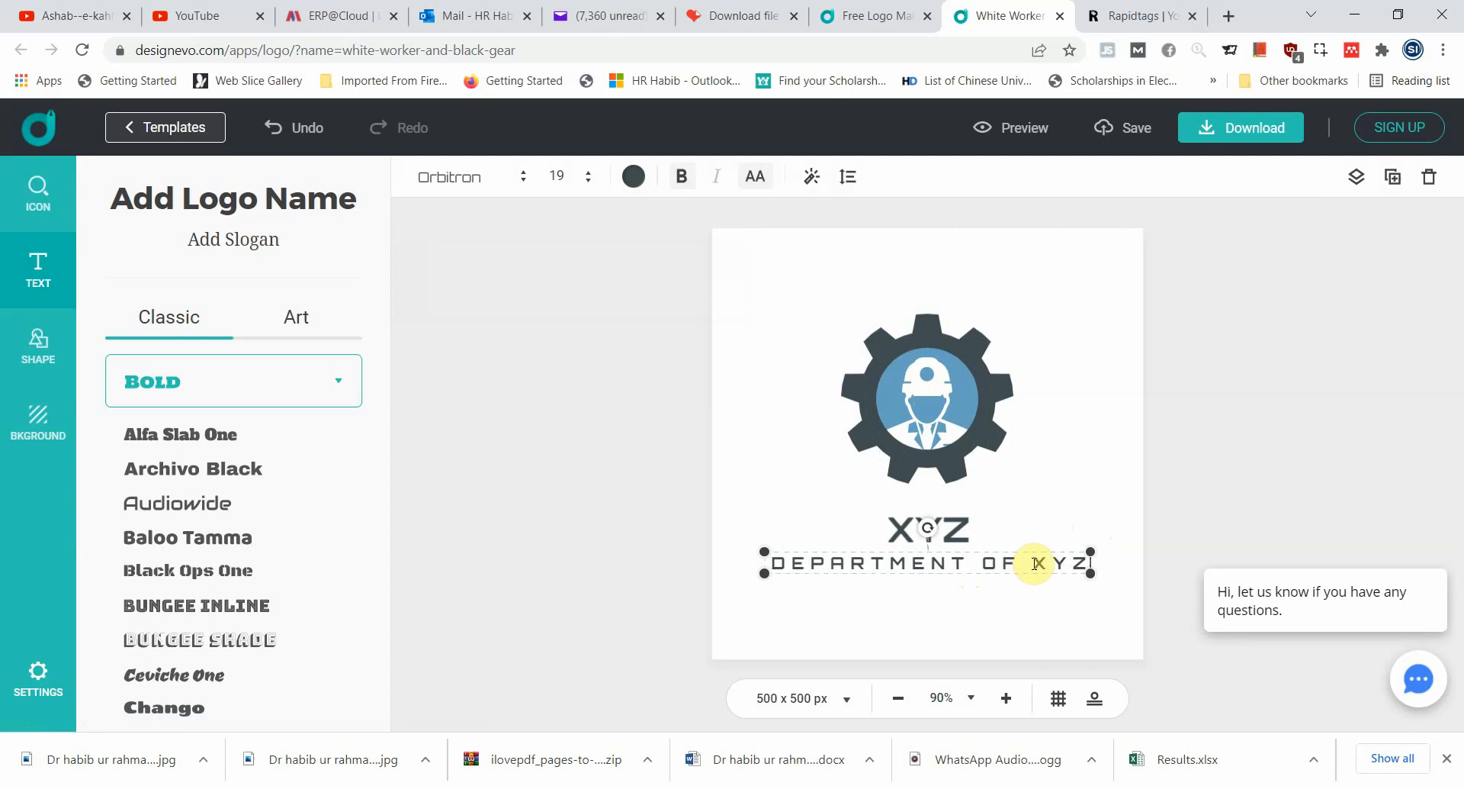
pyautogui.click(1045, 467)
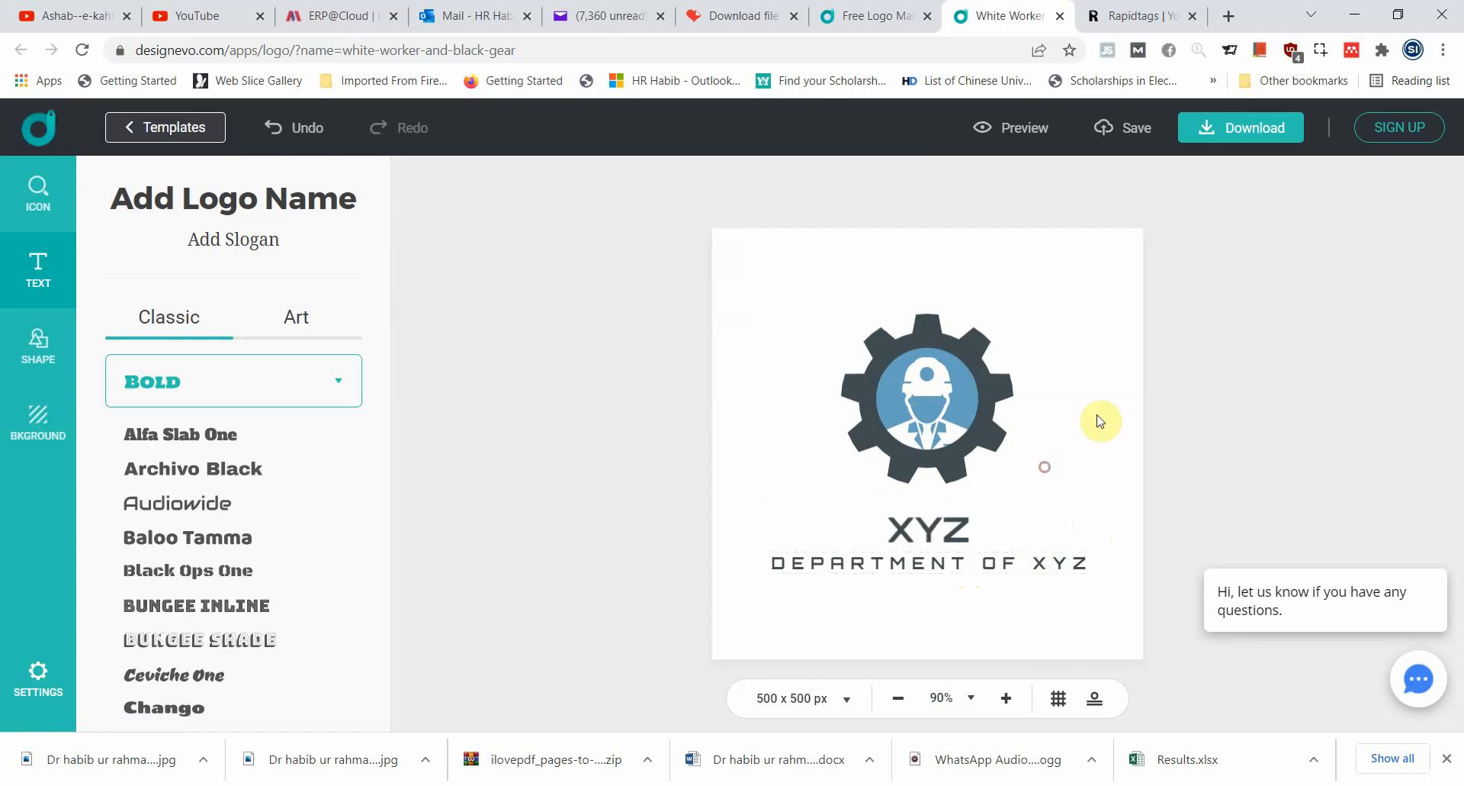
# Review the download plans and prices offered for the gear logo, and return to the editor
pyautogui.click(962, 365)
pyautogui.click(1090, 335)
pyautogui.click(1242, 128)
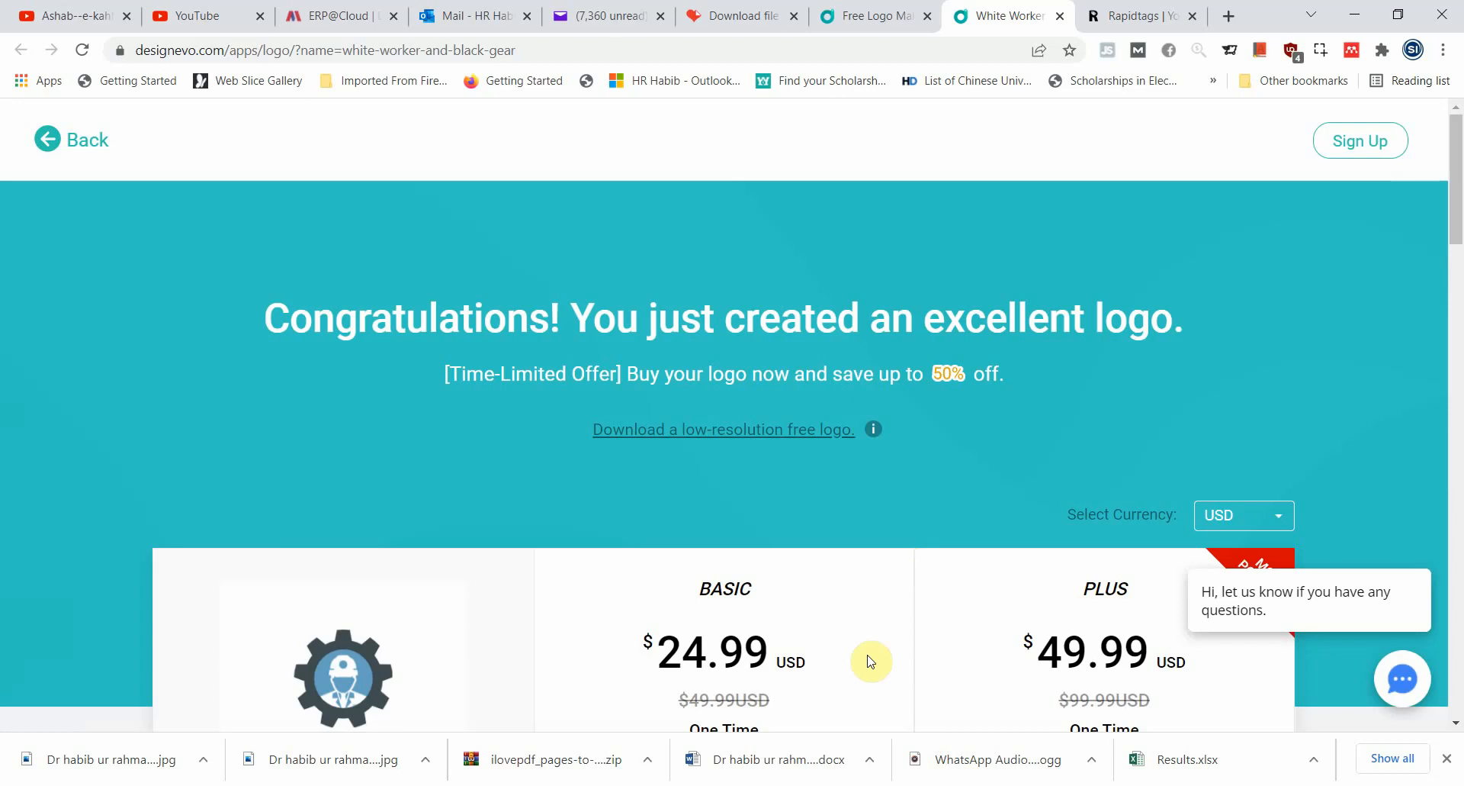
pyautogui.scroll(-4, 867, 655)
pyautogui.click(77, 140)
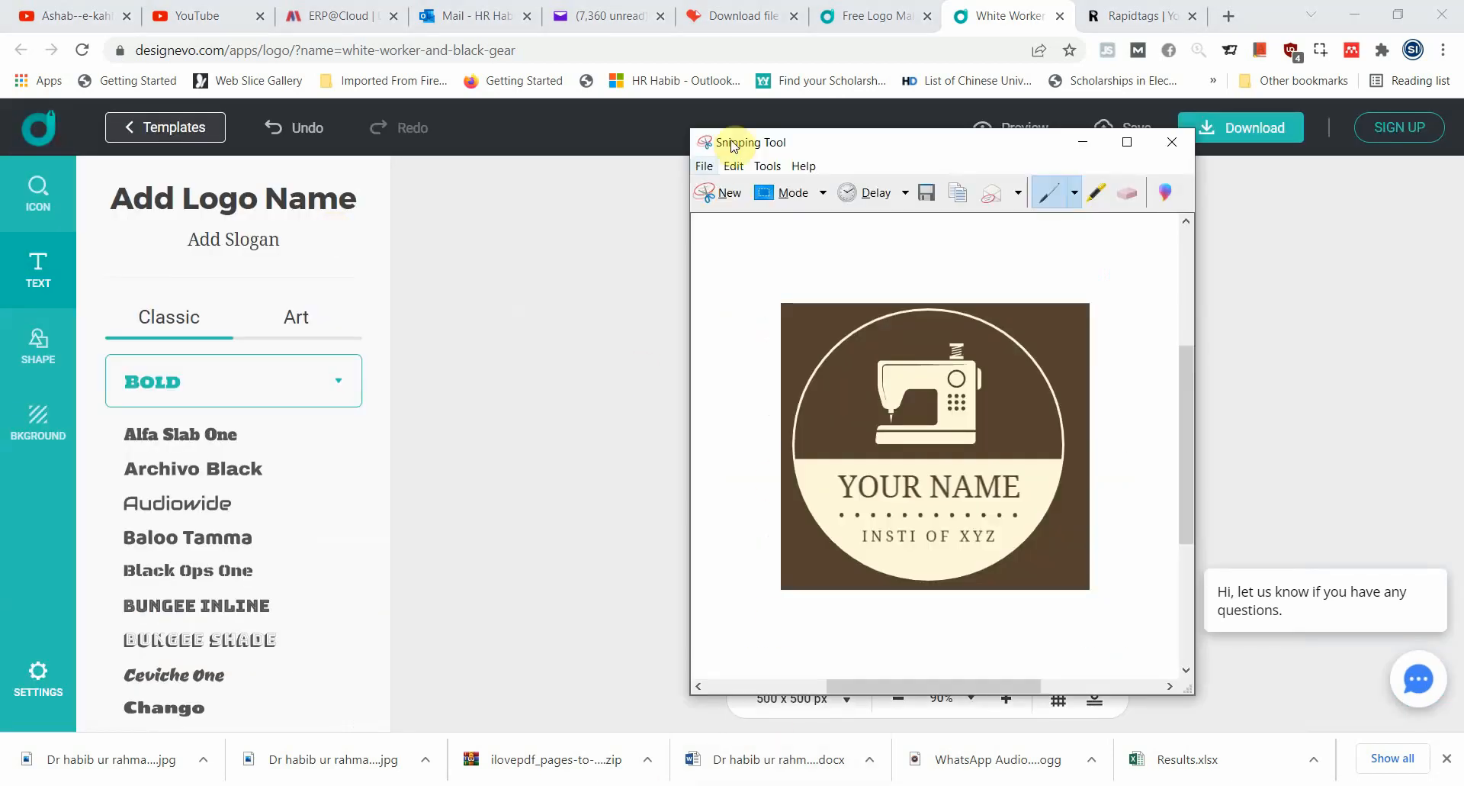
# Capture the finished gear logo with Snipping Tool and paste it into the Word document in place of the sewing machine picture
pyautogui.click(718, 188)
pyautogui.moveTo(748, 308); pyautogui.dragTo(1102, 578)
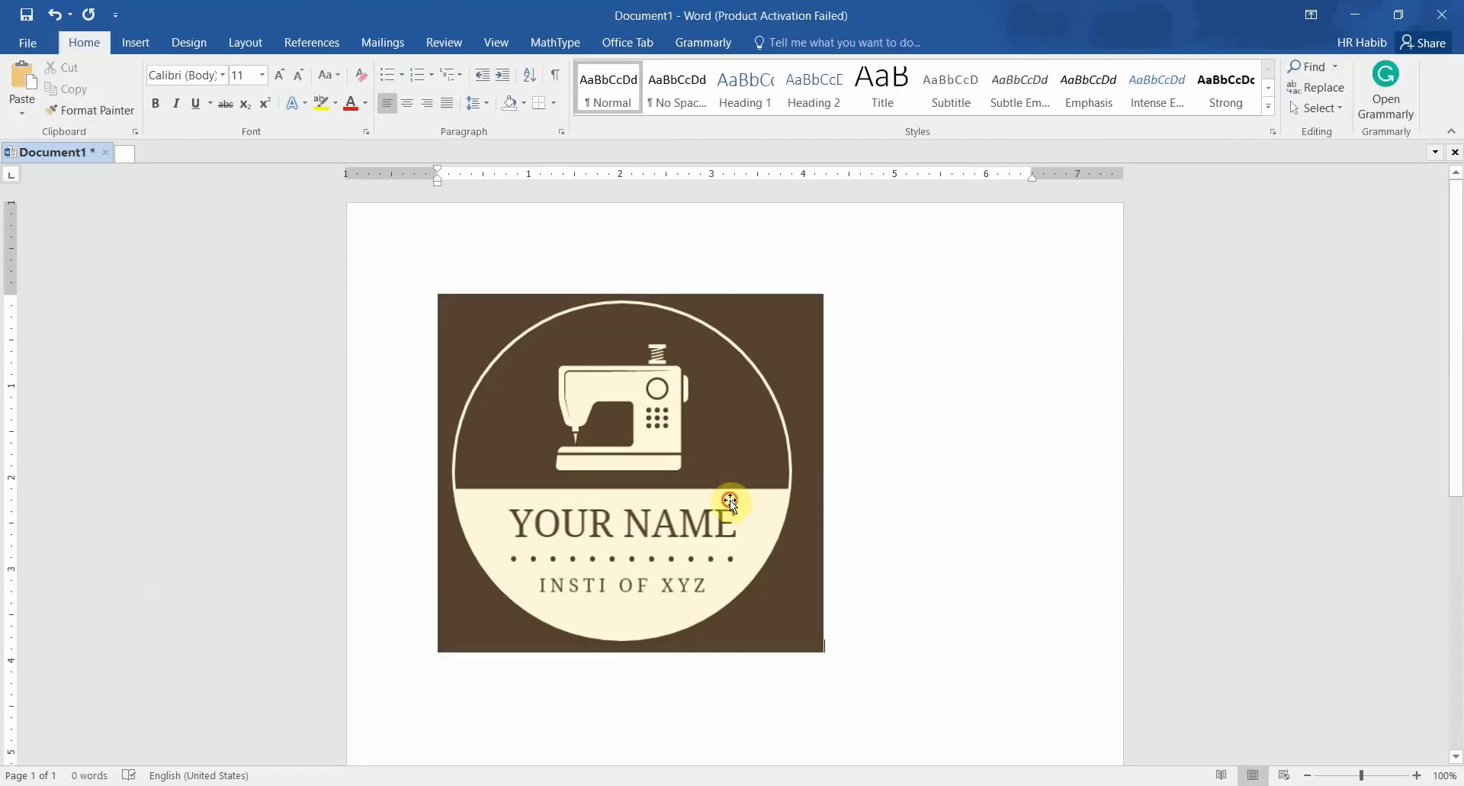
pyautogui.click(730, 500)
pyautogui.press('Delete')
pyautogui.hotkey('ctrl', 'v')
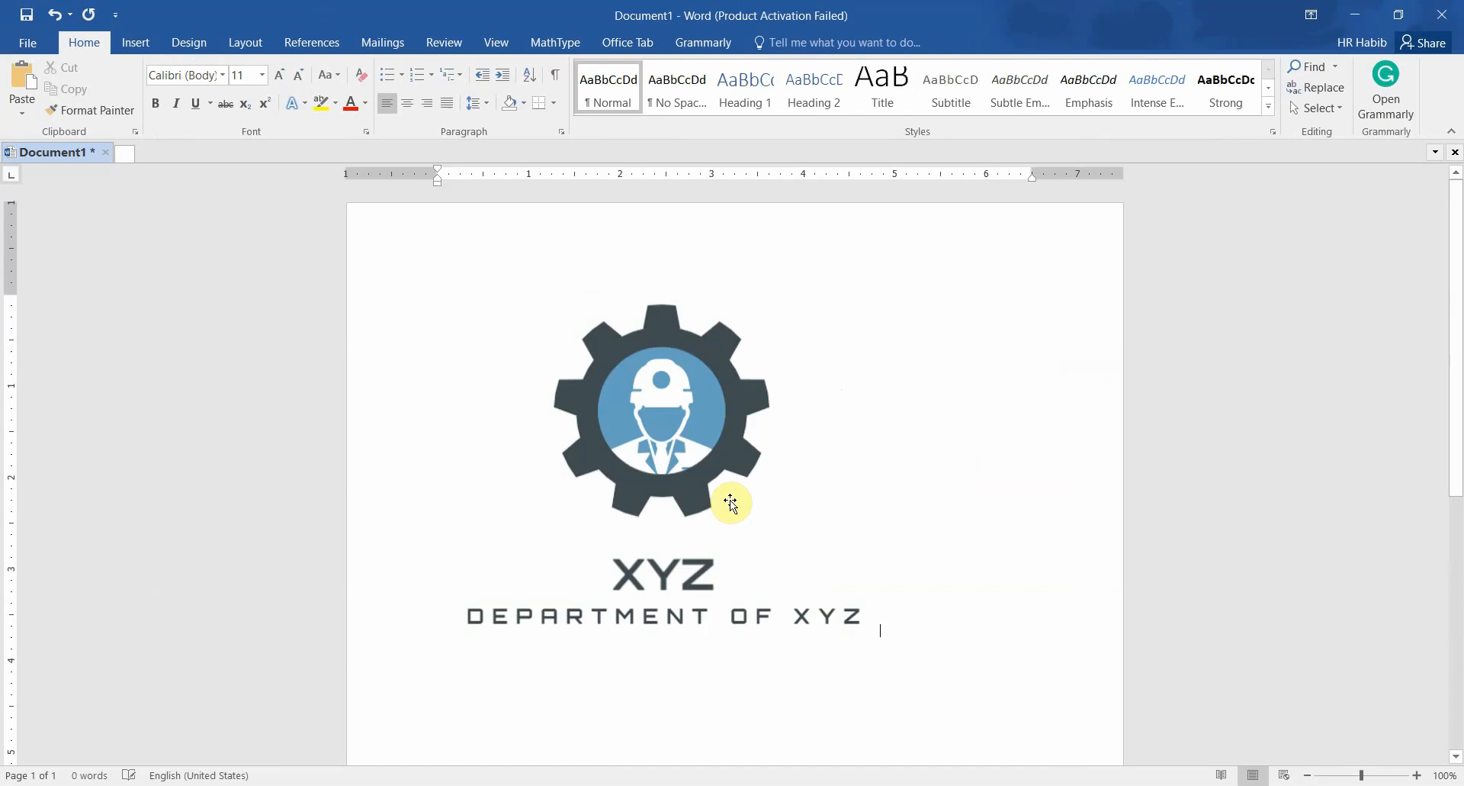
# Set the pasted gear logo's text wrapping to Behind Text and deselect the picture
pyautogui.click(674, 469)
pyautogui.doubleClick(679, 464)
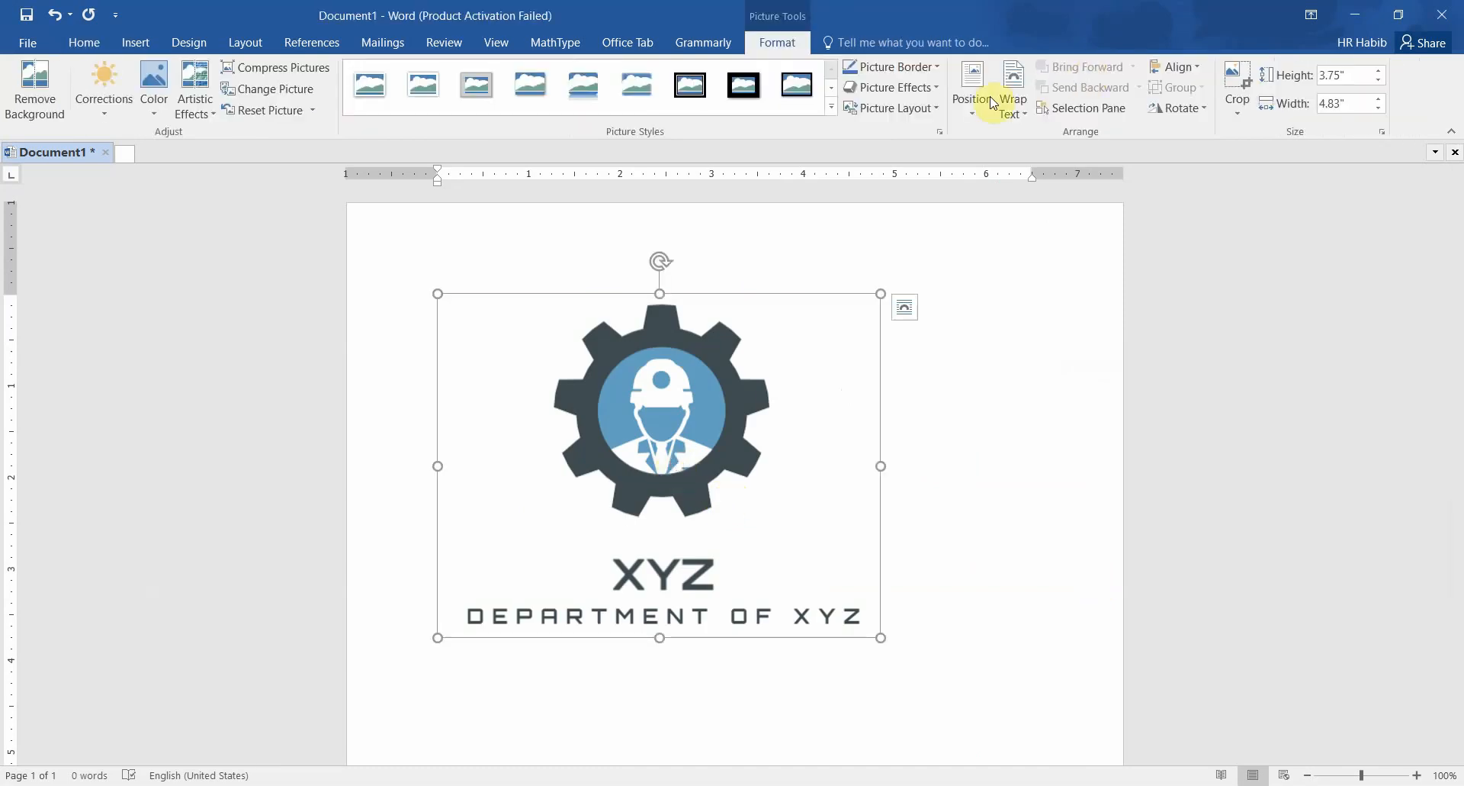
pyautogui.click(1013, 99)
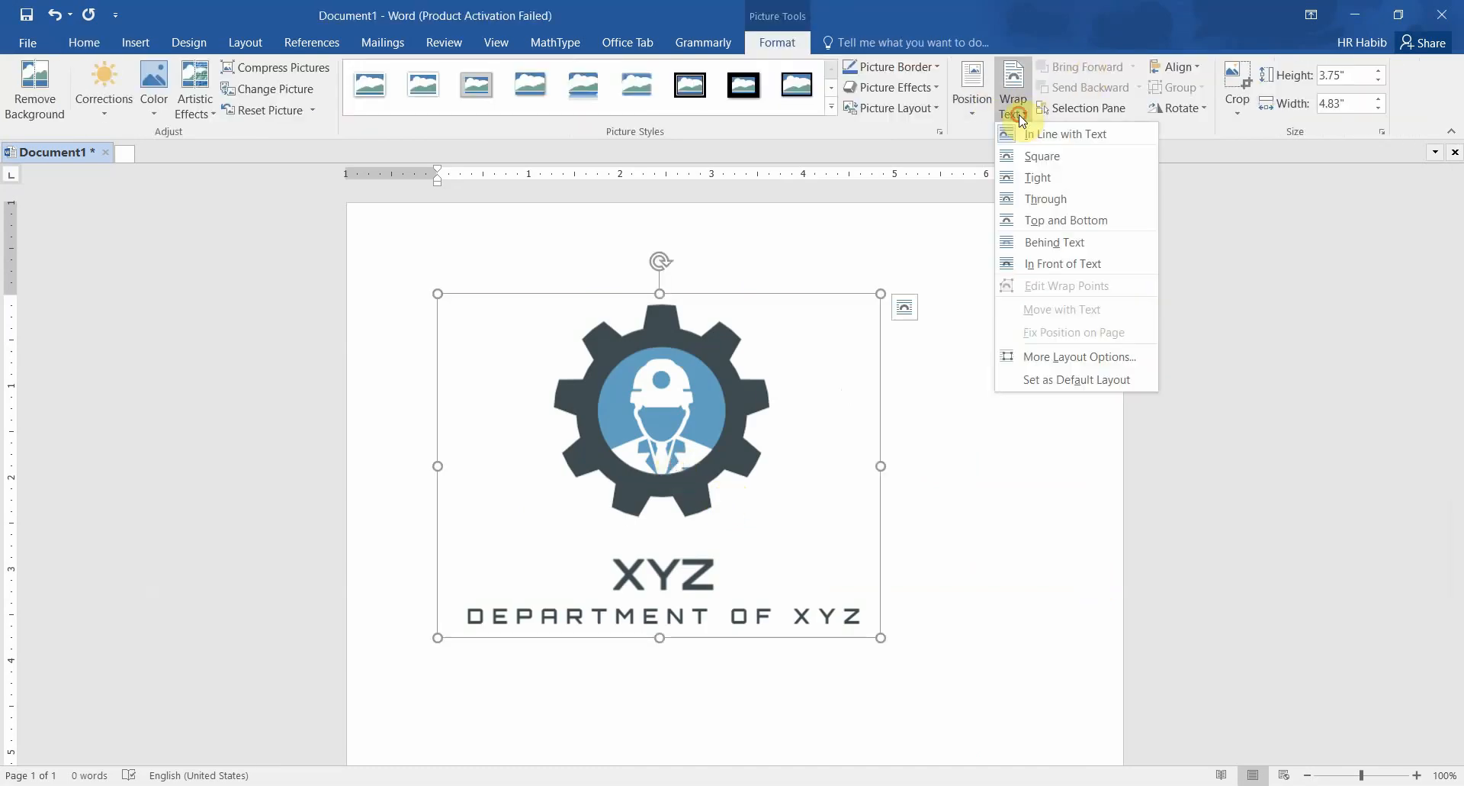
pyautogui.click(1054, 242)
pyautogui.click(463, 274)
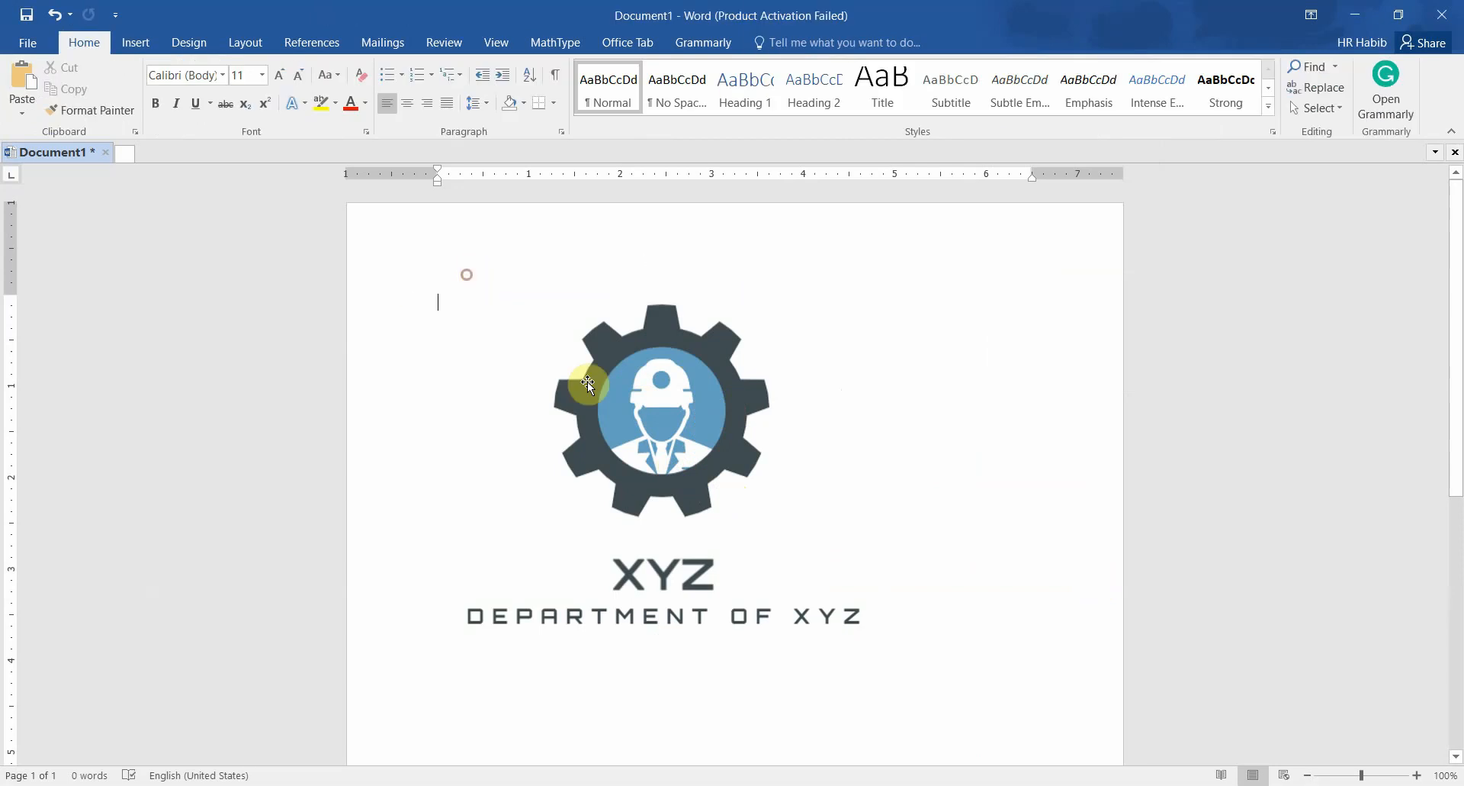
# Shrink the gear logo to about 1.62" high by 2.08" wide and place it near the page's right margin
pyautogui.click(843, 304)
pyautogui.moveTo(878, 291); pyautogui.dragTo(888, 446)
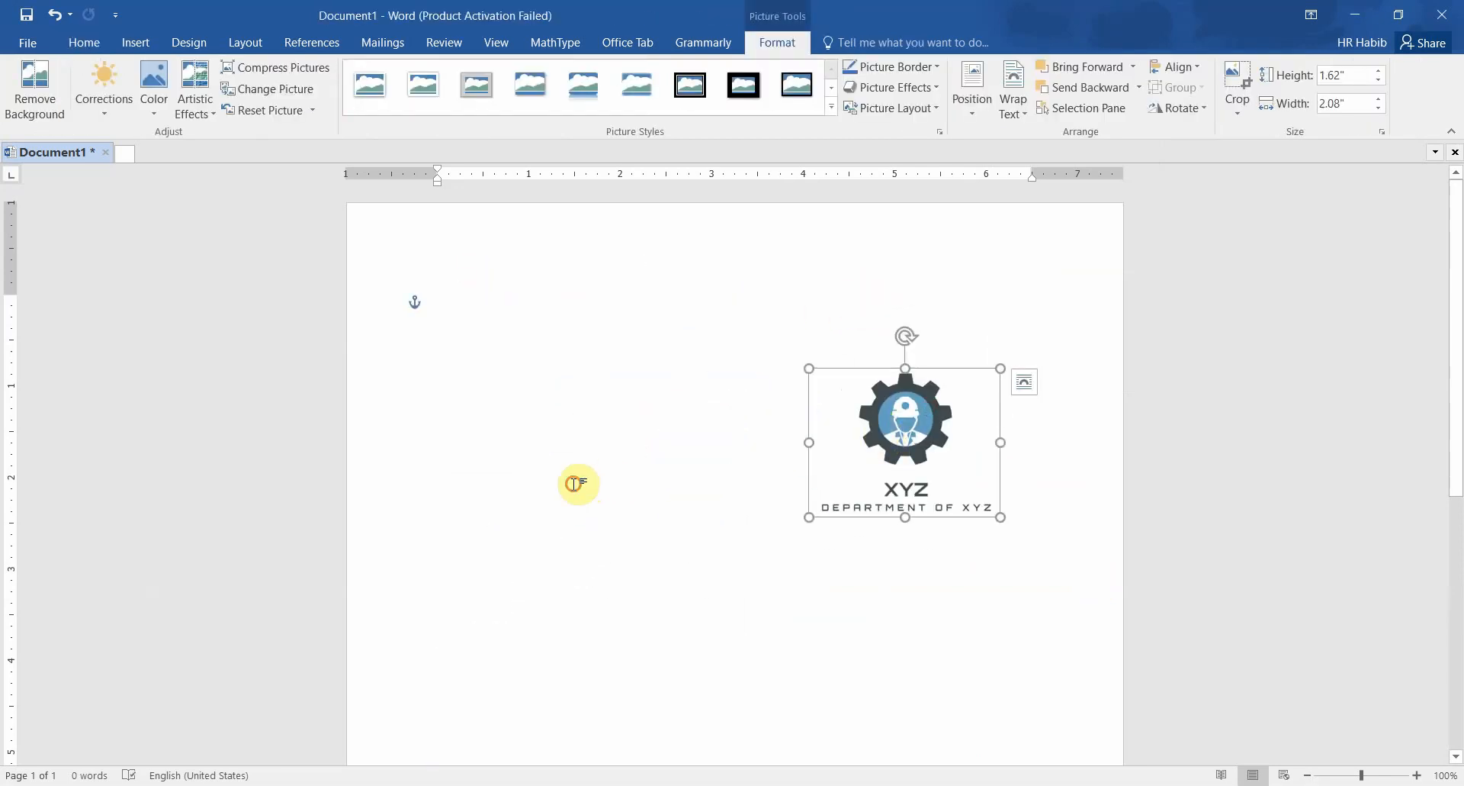
pyautogui.click(572, 483)
pyautogui.click(888, 442)
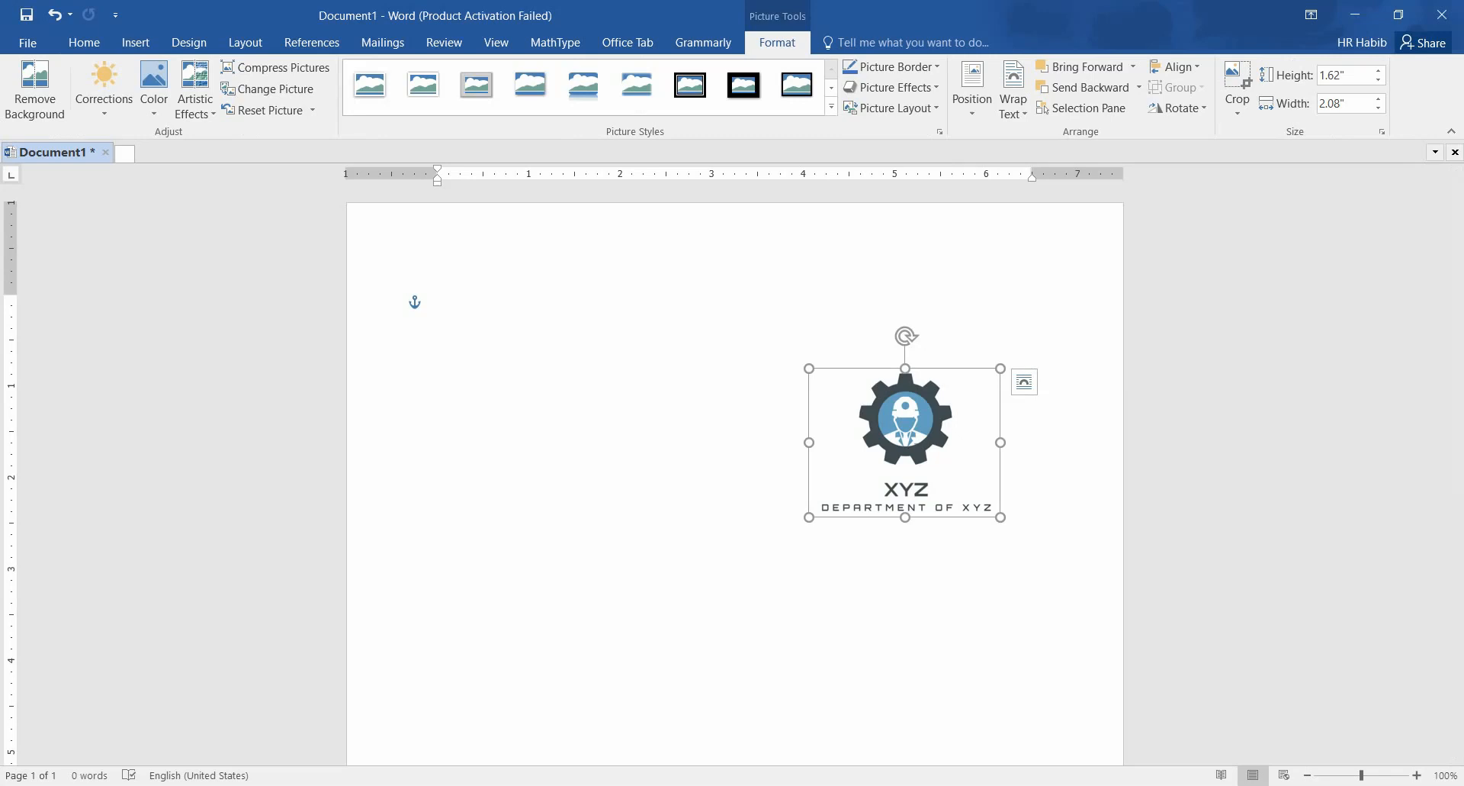